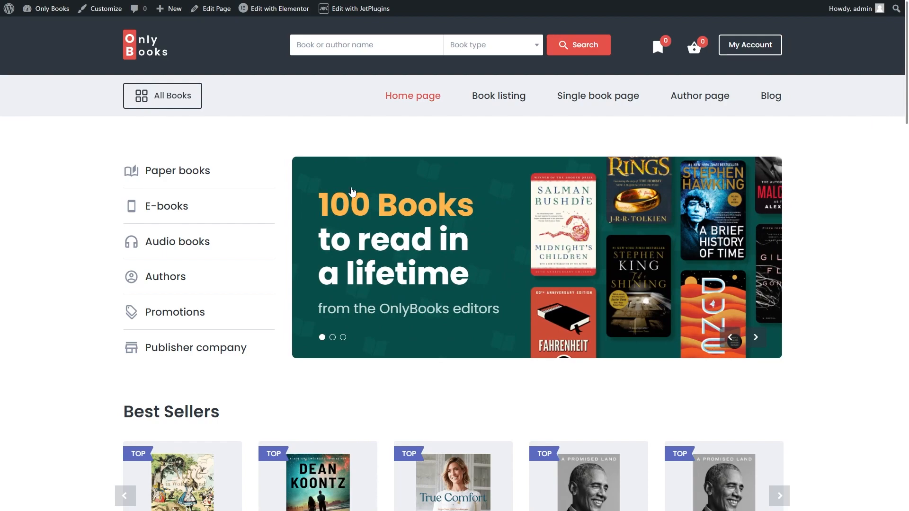
Step: Go to JetEngine's Query Builder in the site's admin dashboard and start a new query
left_click(47, 9)
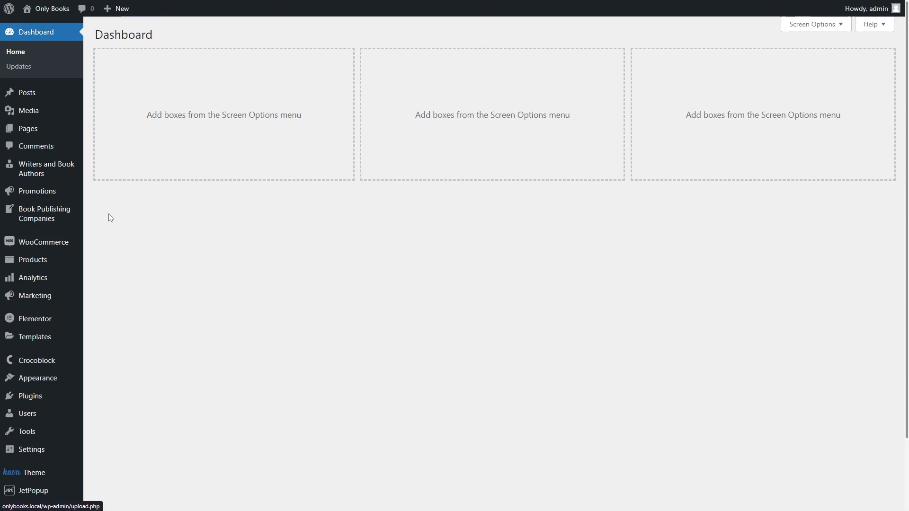
scroll(121, 302, "down", 2)
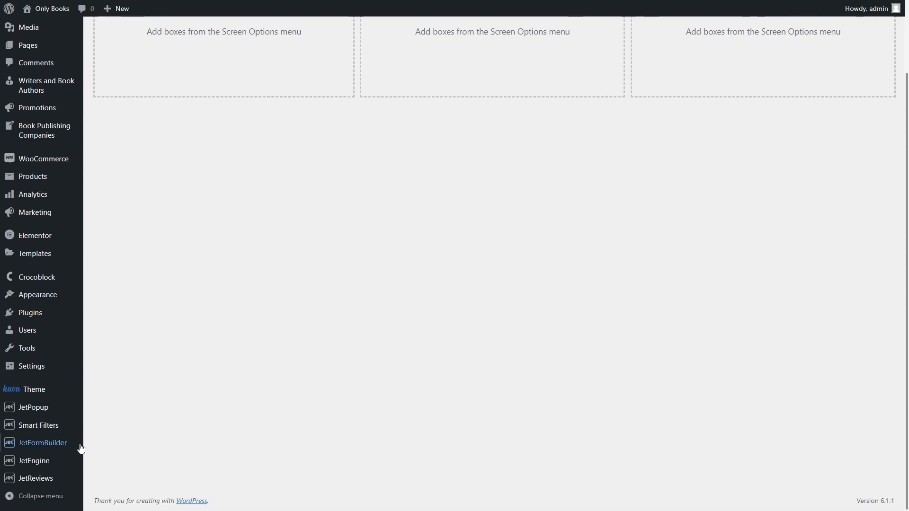
mouse_move(67, 463)
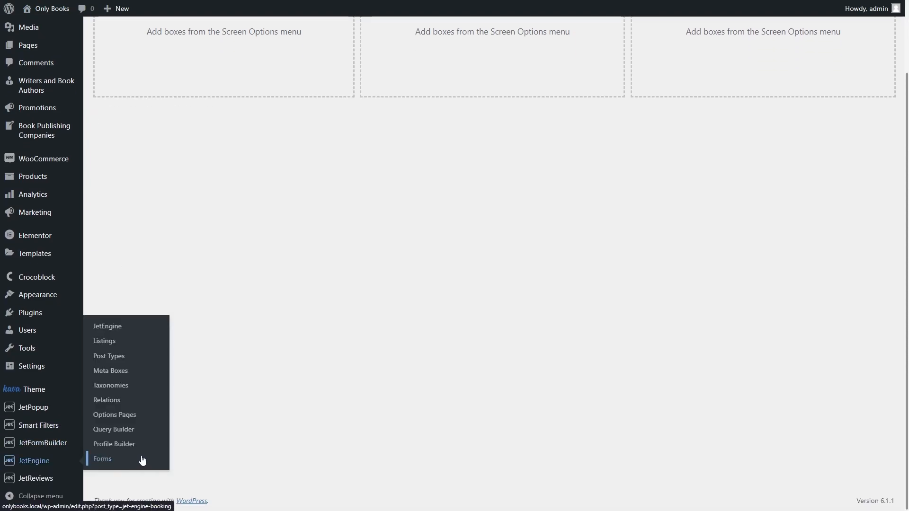
left_click(113, 429)
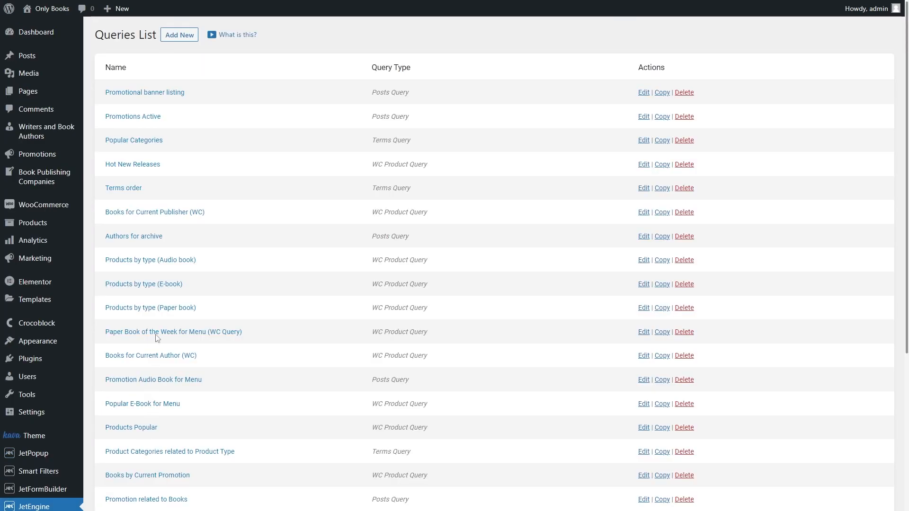
left_click(180, 37)
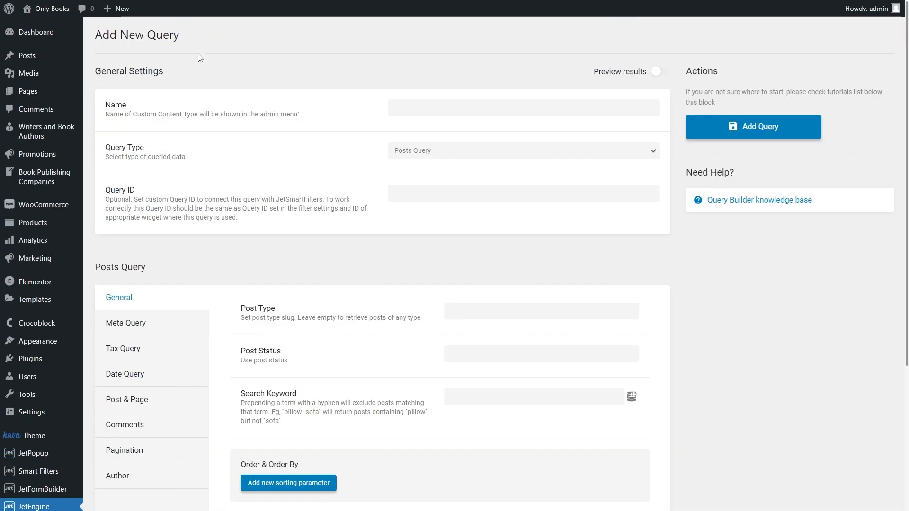
Step: Name the new query "Query for comments" and set its query type to Comments Query
left_click(413, 107)
type("Query for comments")
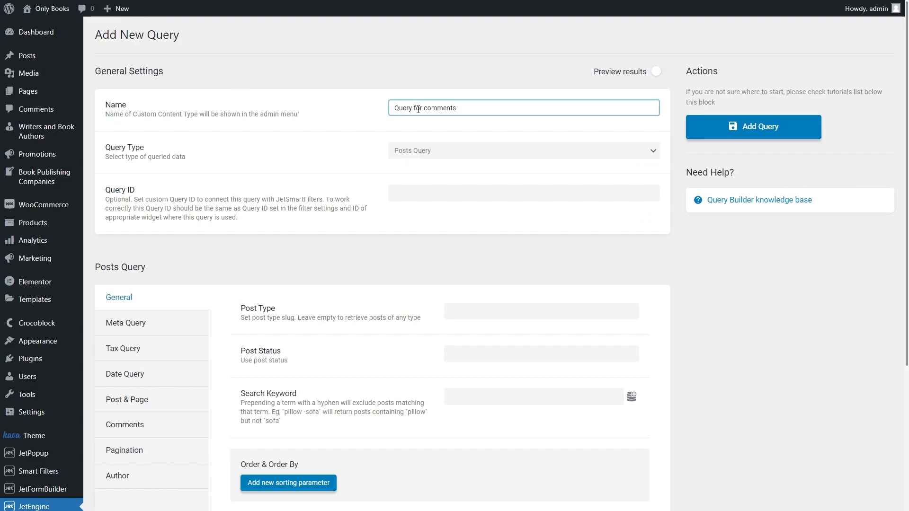
left_click(474, 150)
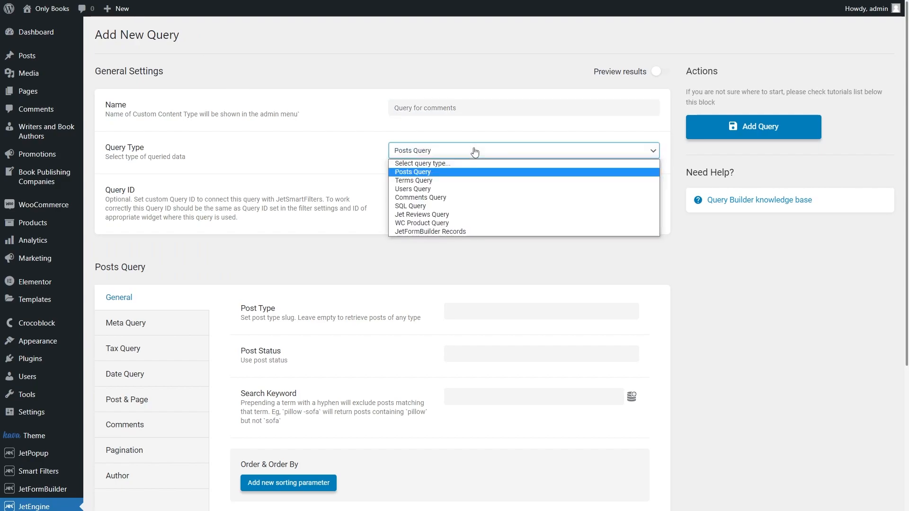
left_click(475, 198)
Step: Set the comments query's Author In parameter to the dynamic value Current ID
scroll(474, 198, "down", 3)
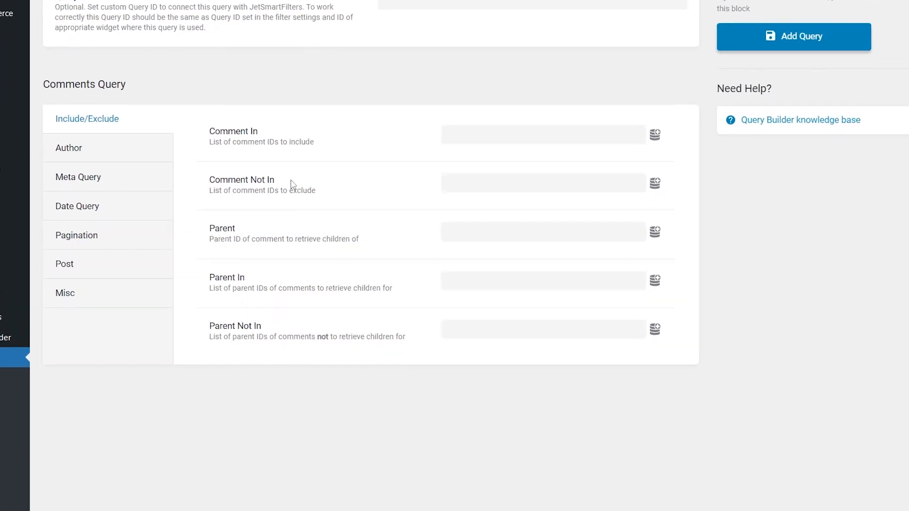
left_click(106, 129)
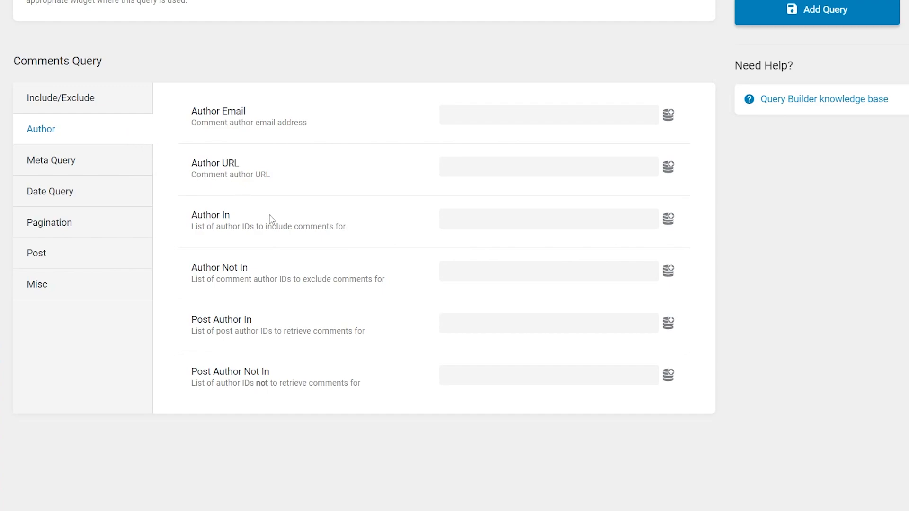
left_click(668, 219)
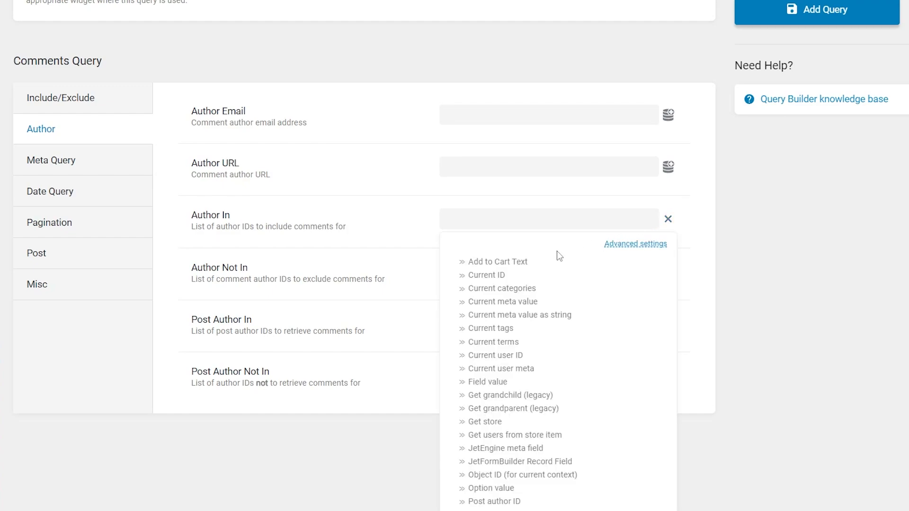
left_click(488, 275)
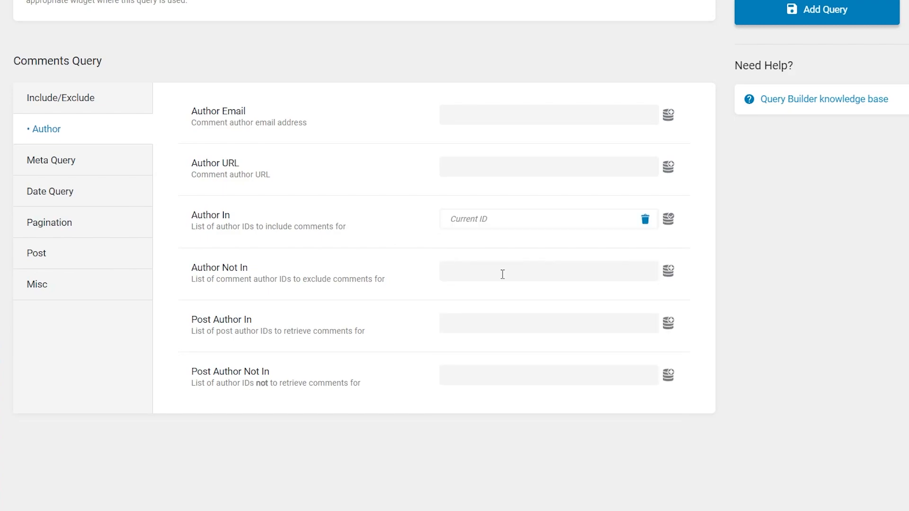
Step: Limit the query to comments with the status "approve" and save it as a new query
left_click(92, 285)
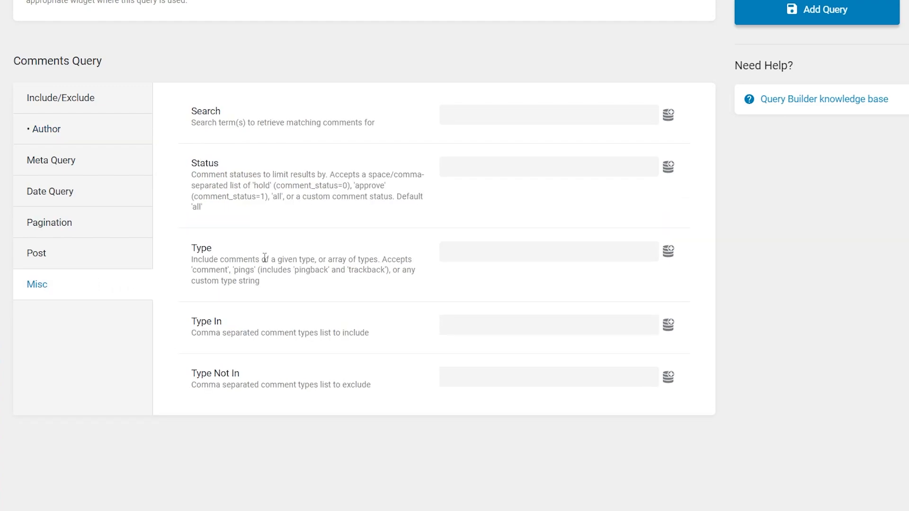
left_click(471, 167)
type("appr")
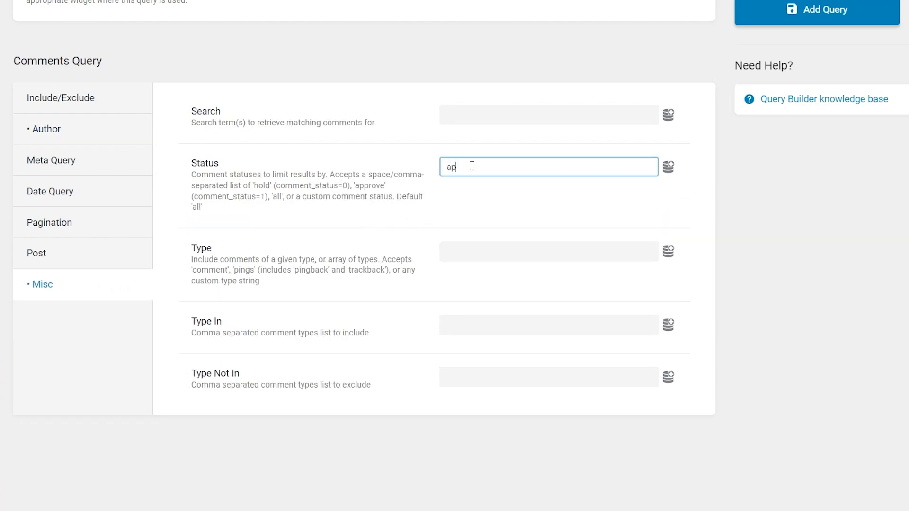
type("ove")
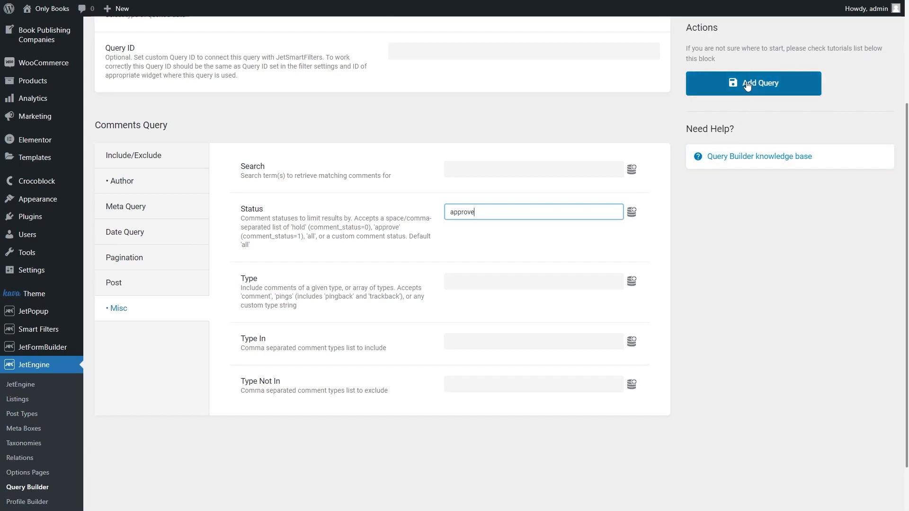
left_click(748, 84)
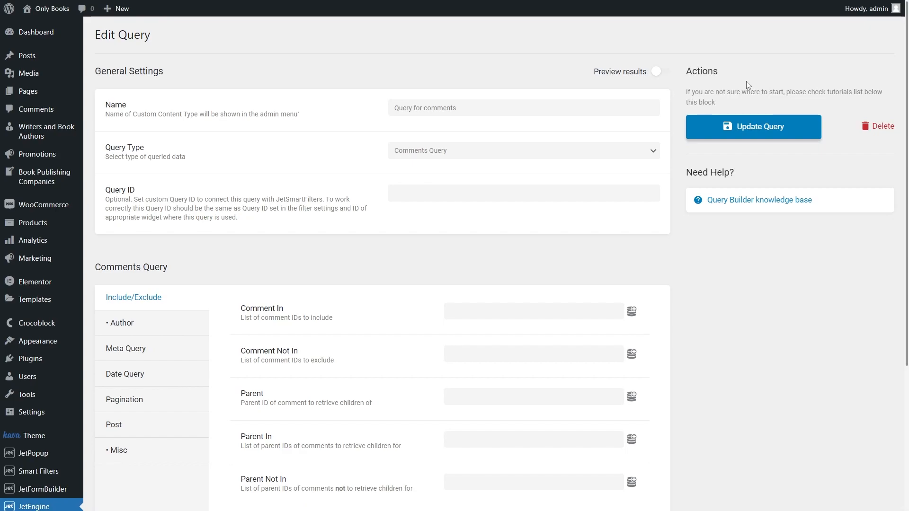
Step: Start a new JetEngine listing item with Query Builder as its source and "Query for comments" as its query
scroll(746, 81, "down", 4)
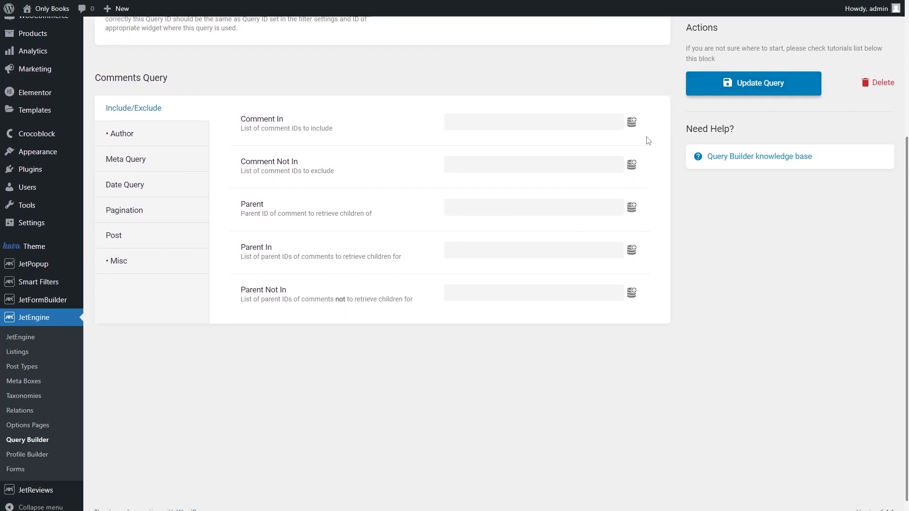
left_click(56, 354)
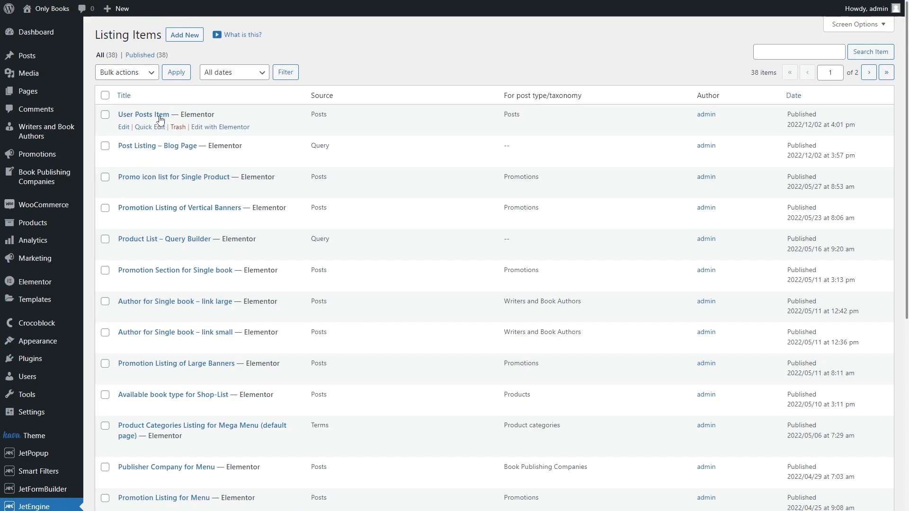
left_click(185, 38)
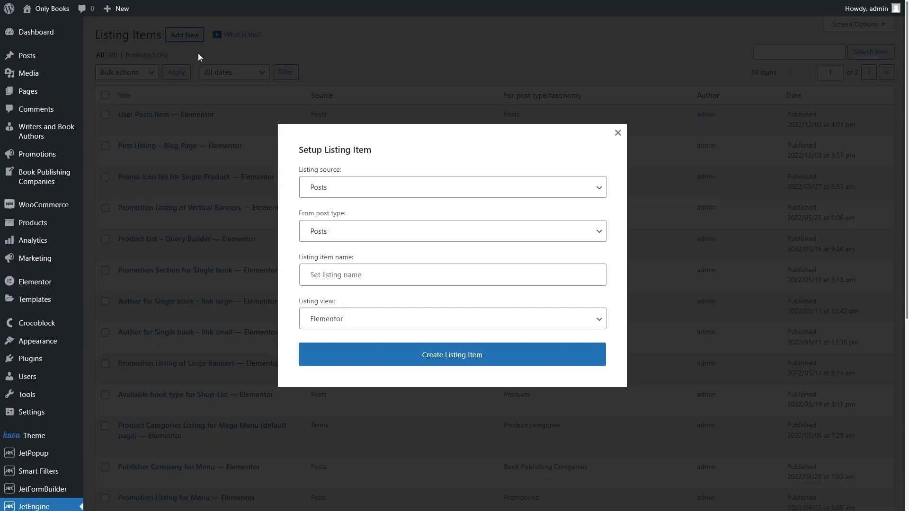
left_click(393, 187)
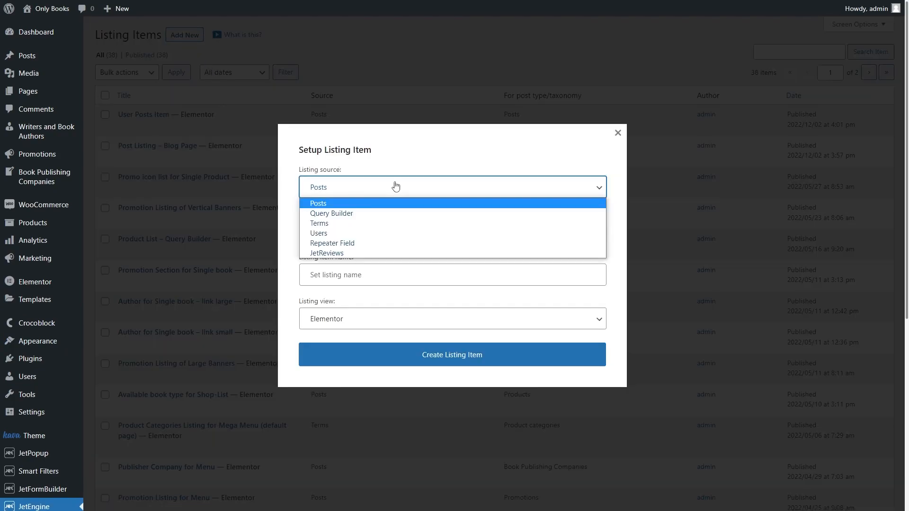
left_click(398, 215)
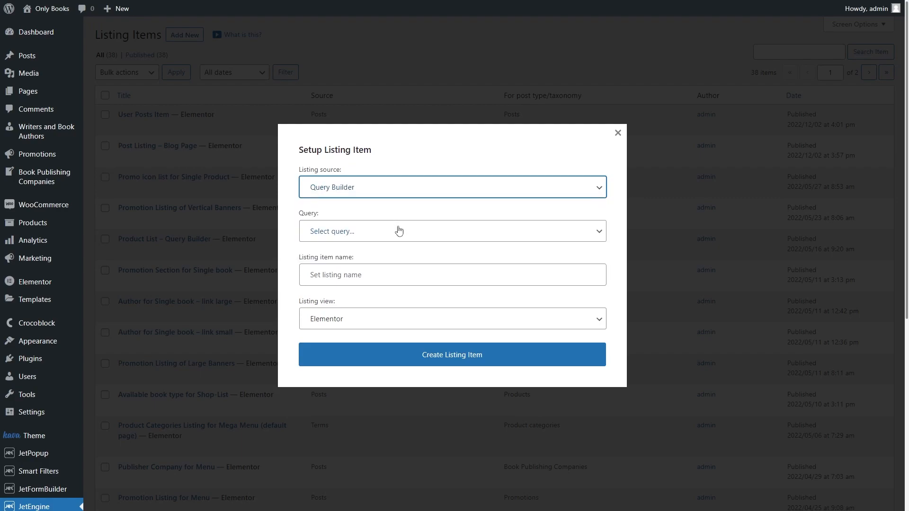
left_click(398, 230)
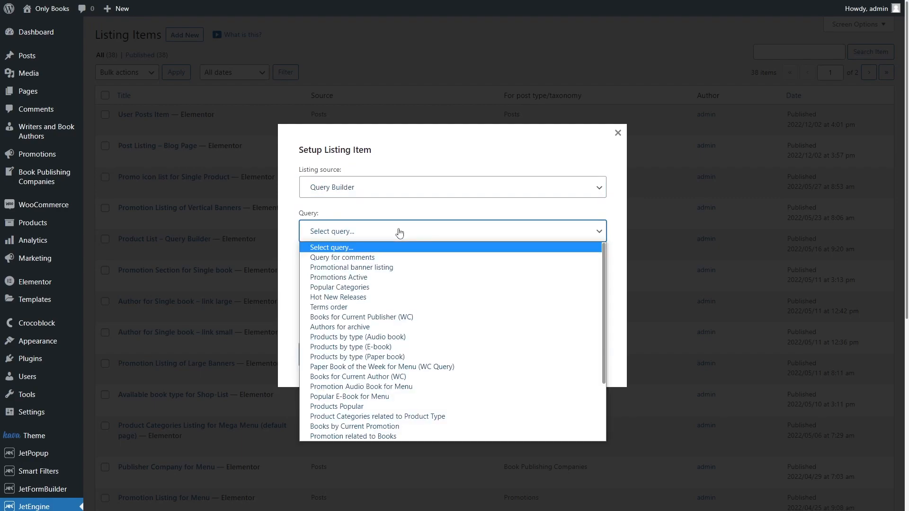
left_click(404, 258)
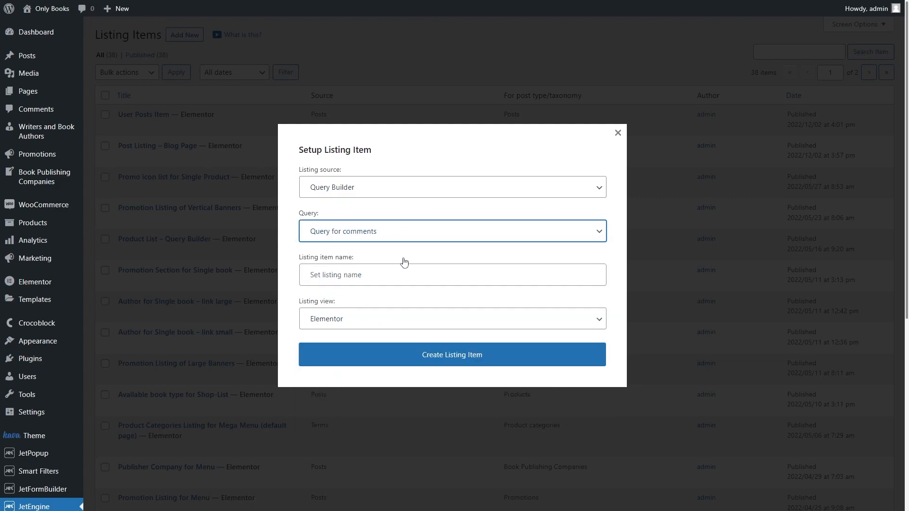
Step: Name the listing item "Listing item for comments" and create it with the Elementor view
left_click(382, 276)
type("L")
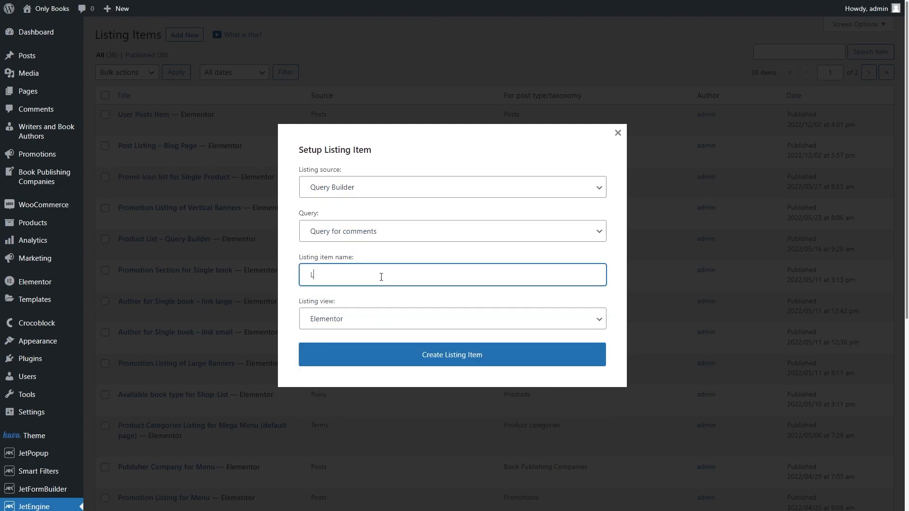
type("isting item for comments")
left_click(451, 358)
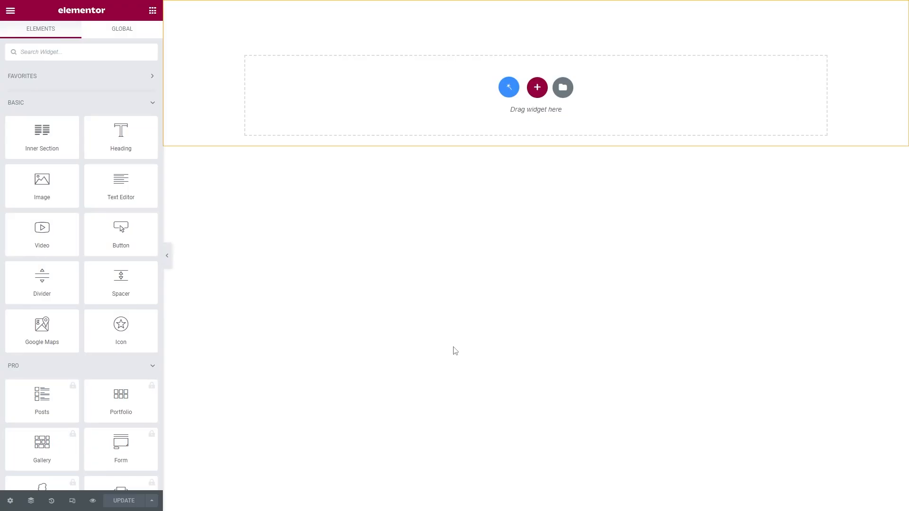
Step: Add a section with two equal columns to the listing item and set its content width to 1000
left_click(537, 87)
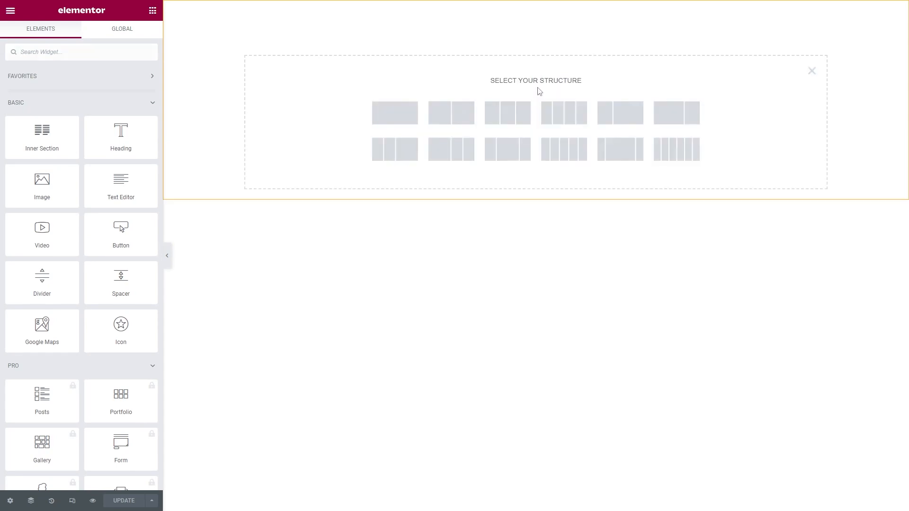
left_click(471, 117)
left_click(137, 123)
type("1000")
Step: Find the Dynamic Field widget and place it in the section's first column
left_click(153, 11)
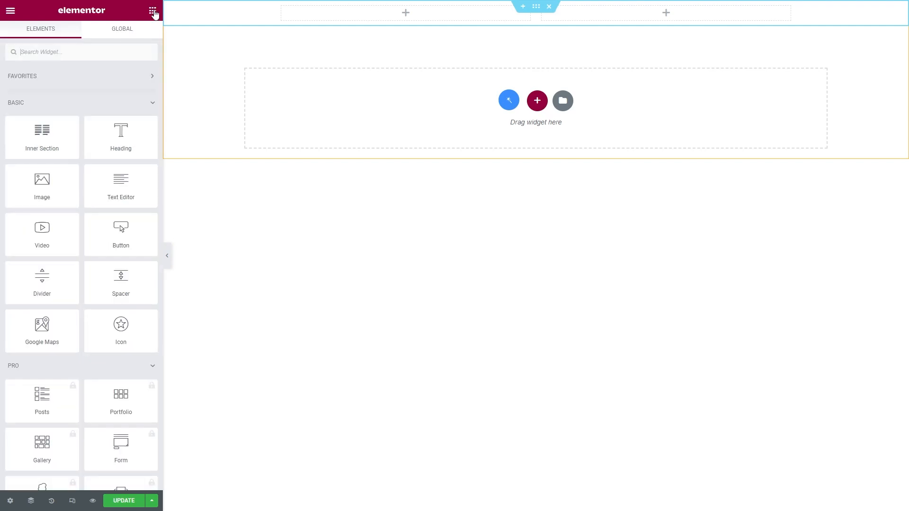
left_click(114, 51)
type("dynamic field")
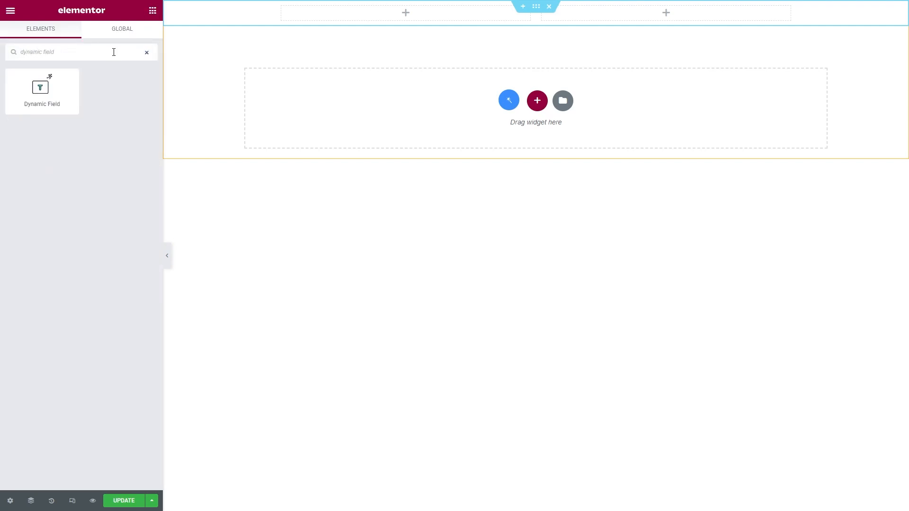
left_click_drag(47, 90, 353, 18)
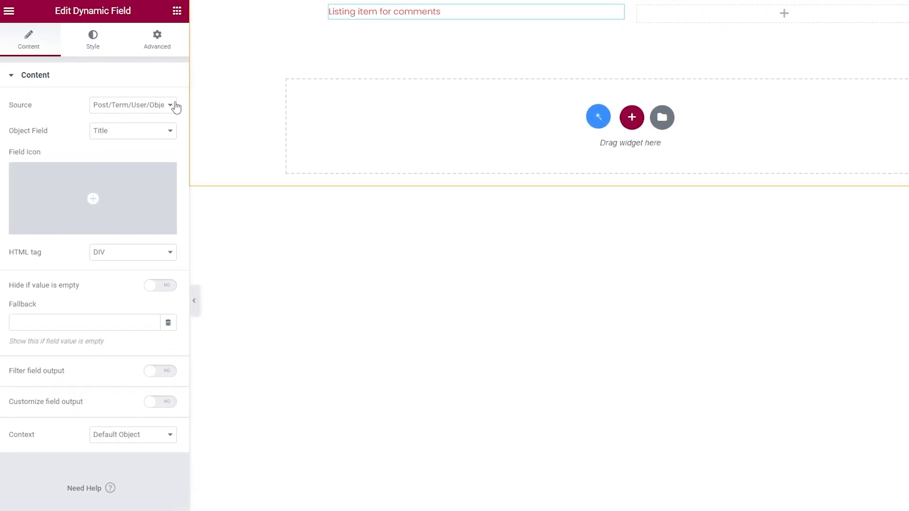
Step: Keep Post/Term/User/Object Data as the dynamic field's source and set its object field to the comment's Post ID
left_click(171, 106)
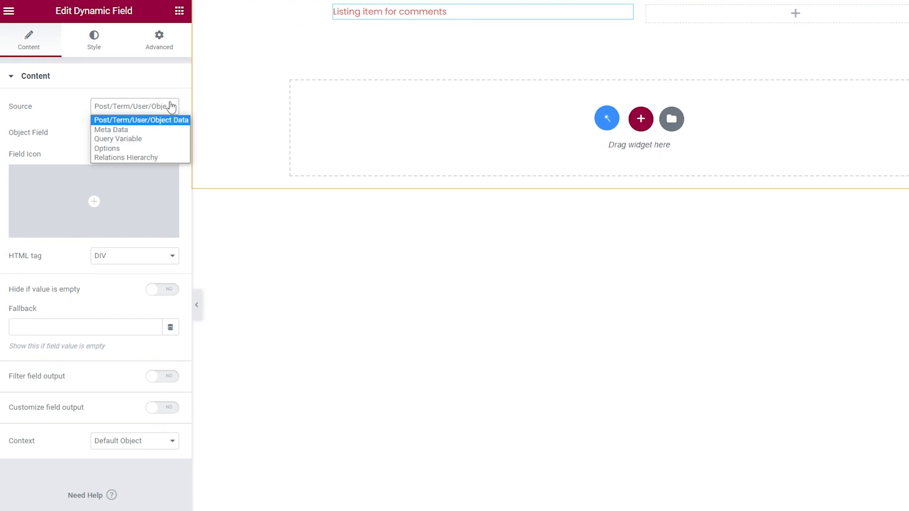
left_click(171, 106)
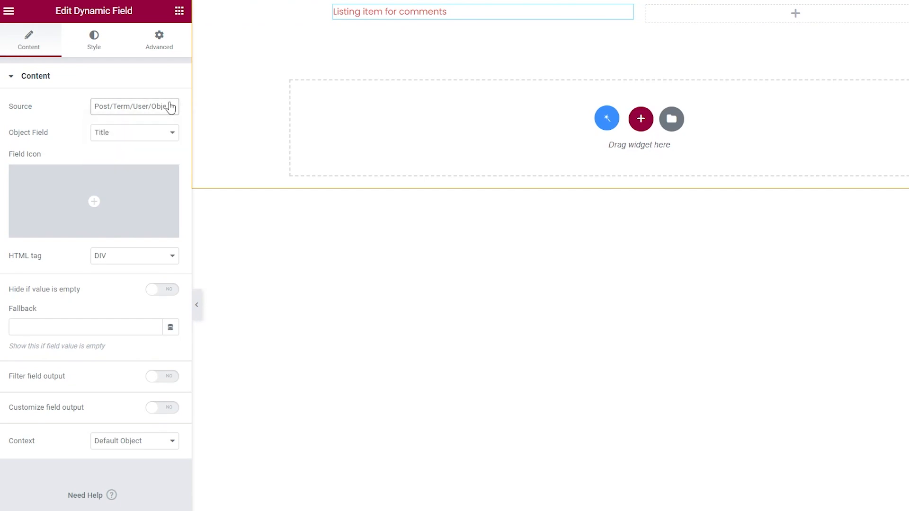
left_click(170, 133)
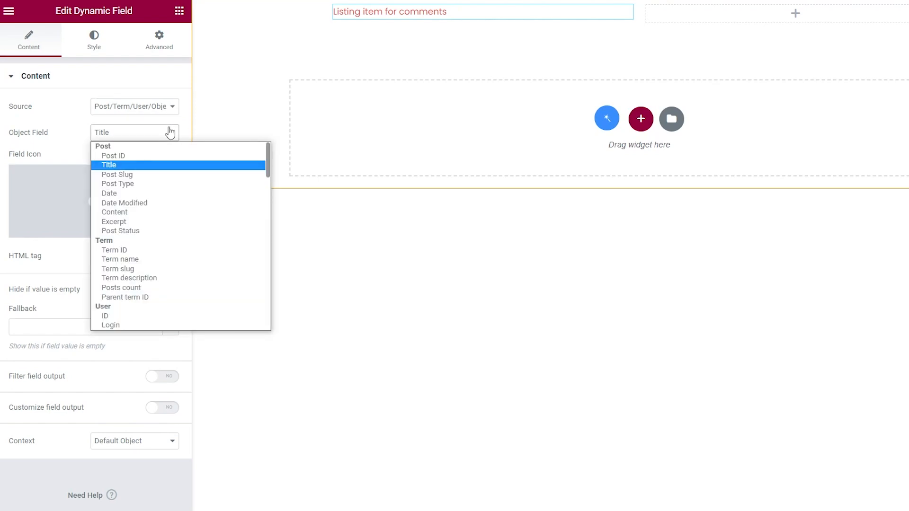
scroll(180, 206, "down", 4)
scroll(180, 204, "down", 3)
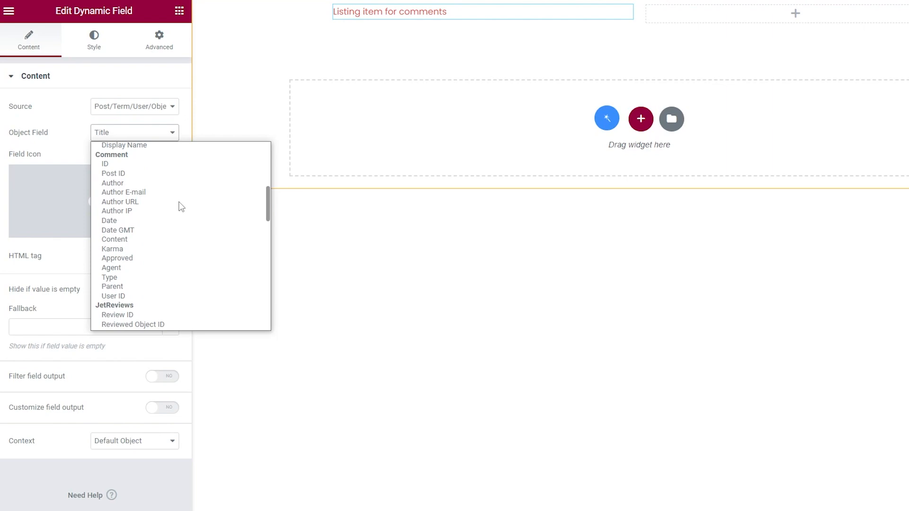
left_click(180, 173)
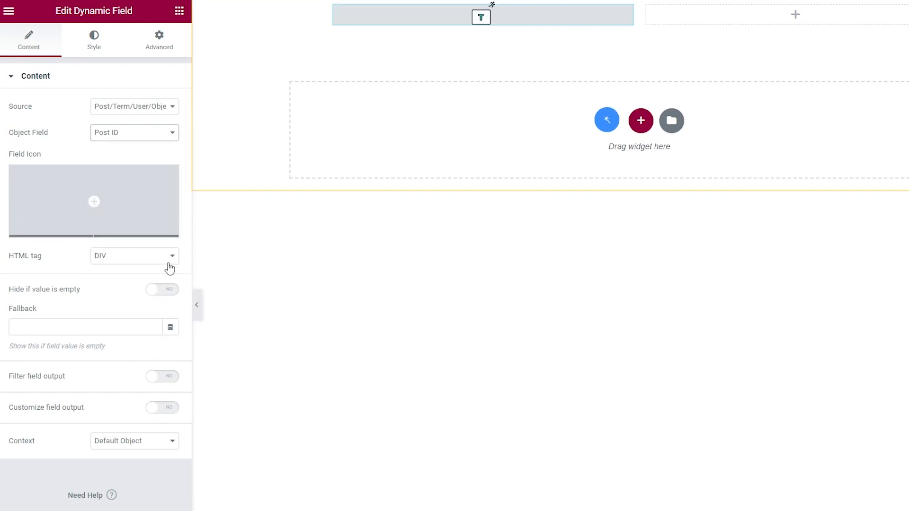
Step: Enable output filtering for the Post ID dynamic field and set its callback to Get post/page link
left_click(165, 380)
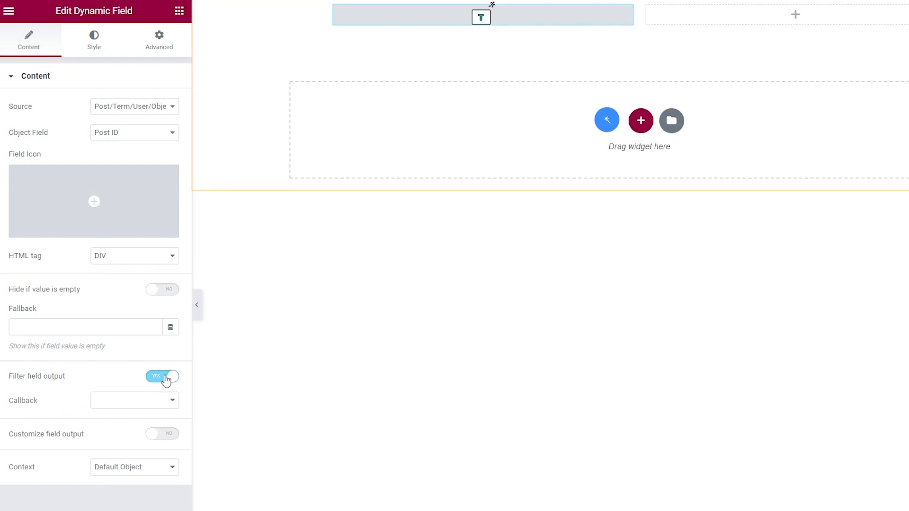
left_click(158, 402)
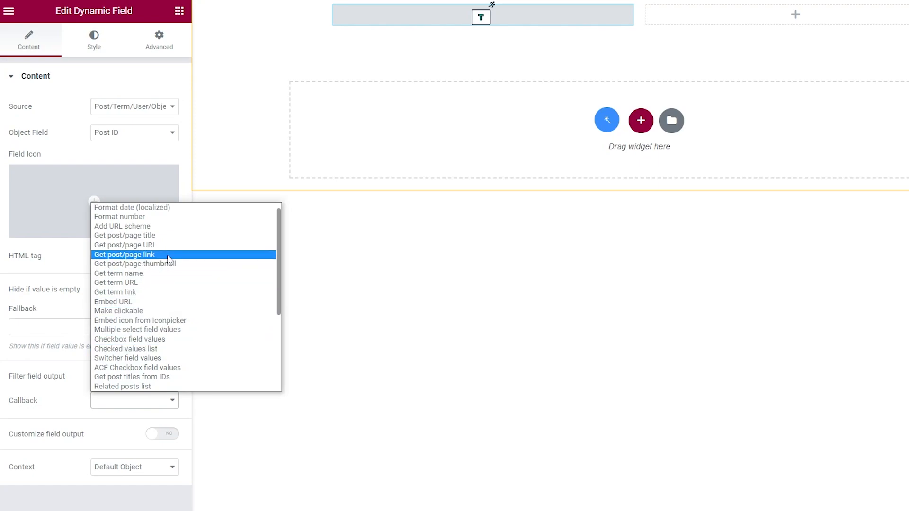
left_click(168, 256)
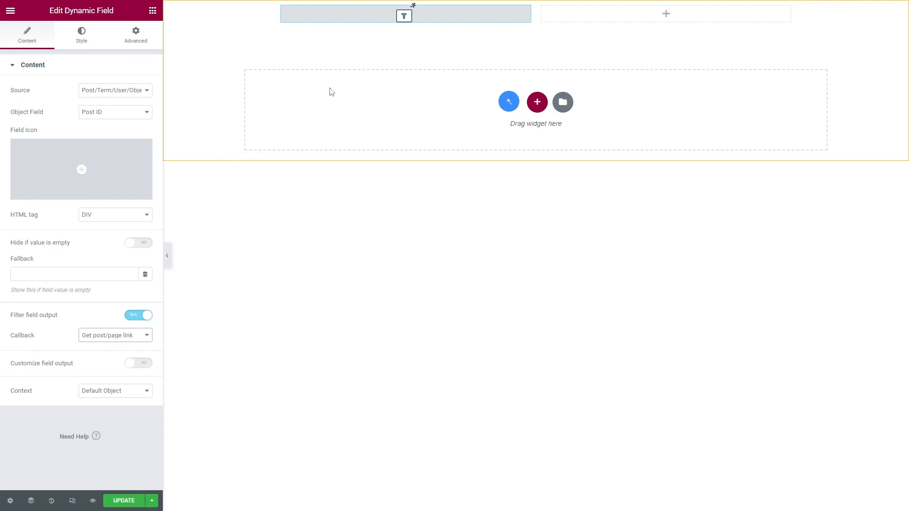
Step: Duplicate the dynamic field and move the copy into the section's second column
right_click(399, 16)
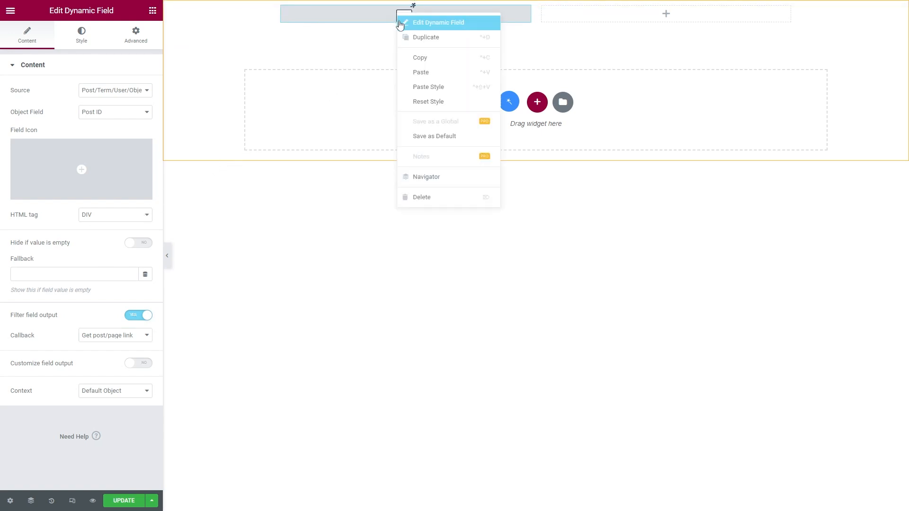
left_click(404, 36)
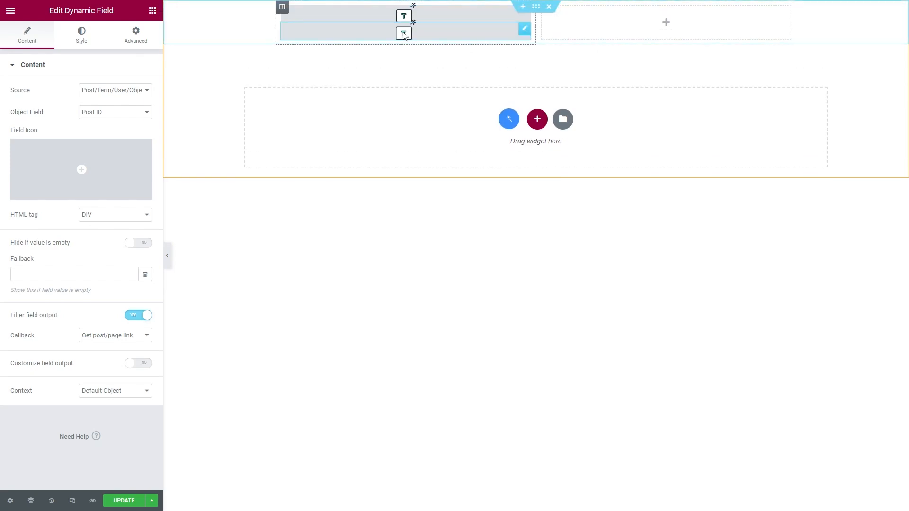
left_click_drag(522, 32, 631, 20)
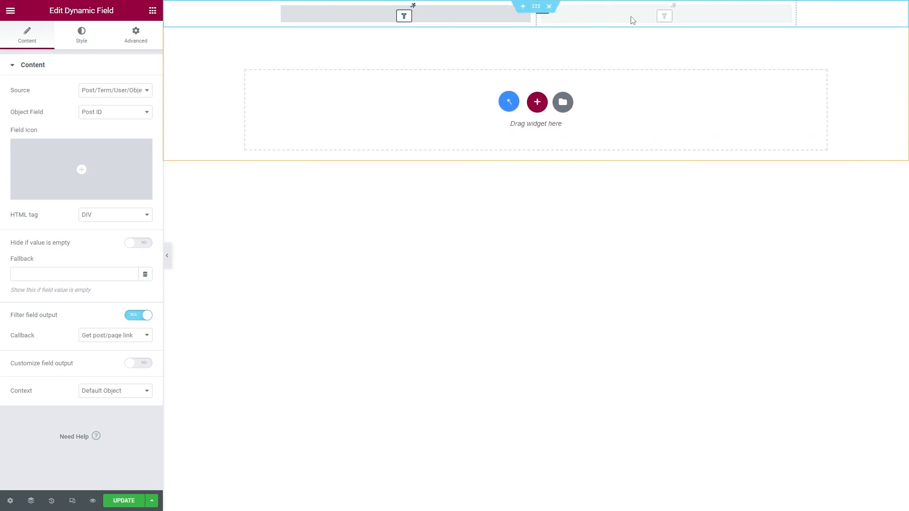
Step: Set the second column's dynamic field to the comment's Date and its callback to Format date
left_click(115, 112)
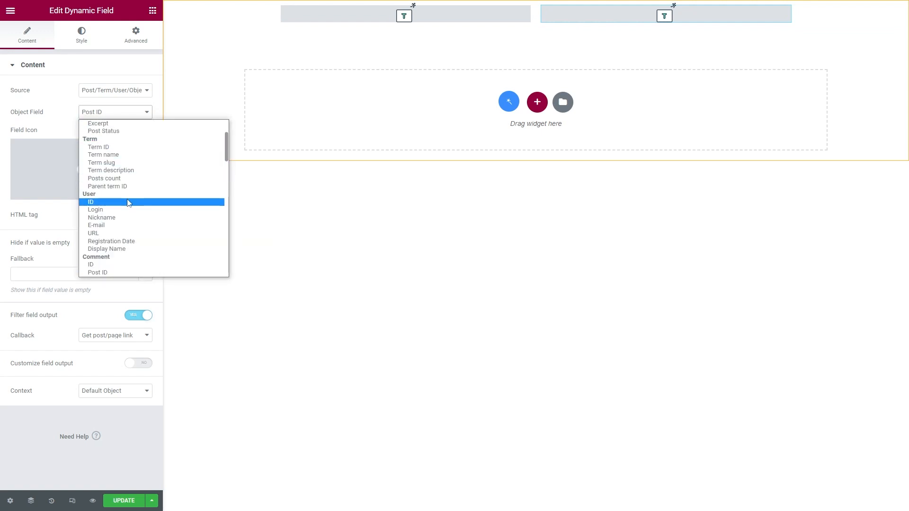
scroll(129, 202, "down", 4)
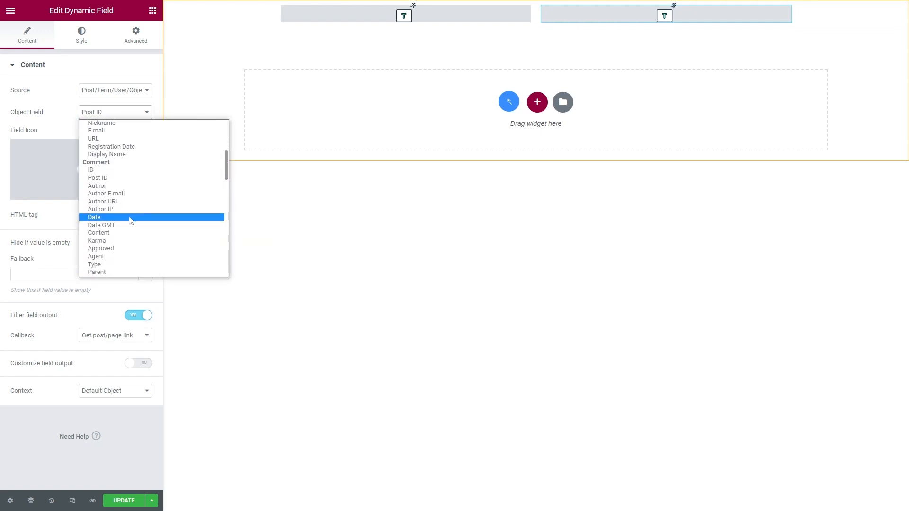
left_click(130, 217)
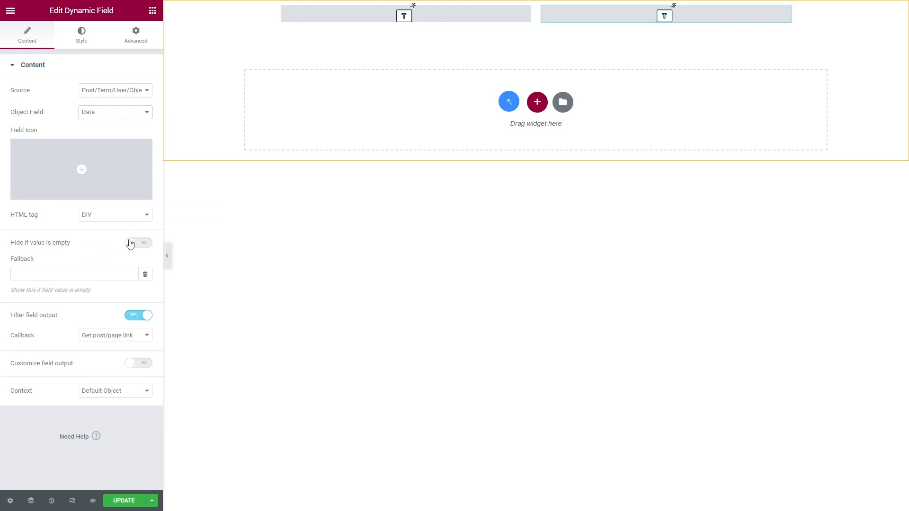
left_click(131, 336)
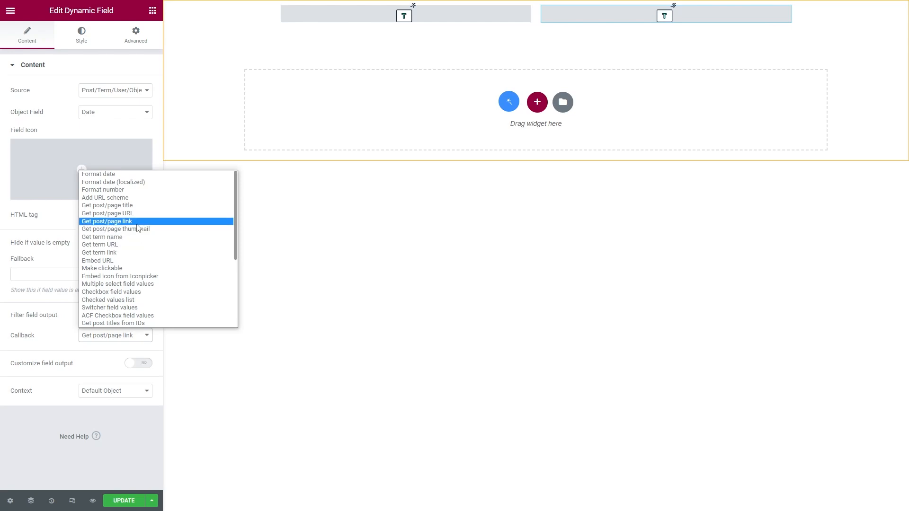
left_click(141, 175)
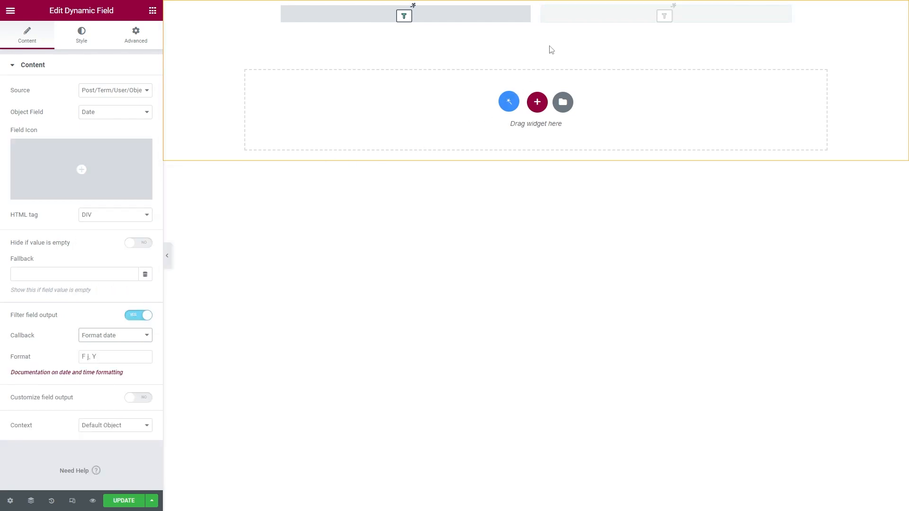
Step: Duplicate the Date field, set the copy's object field to the comment's Content and disable its output filtering
right_click(560, 15)
left_click(569, 38)
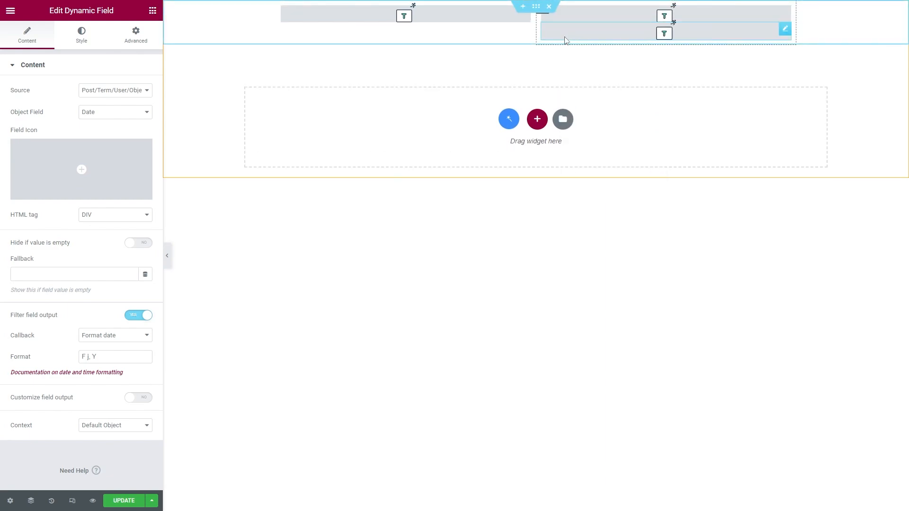
left_click(127, 112)
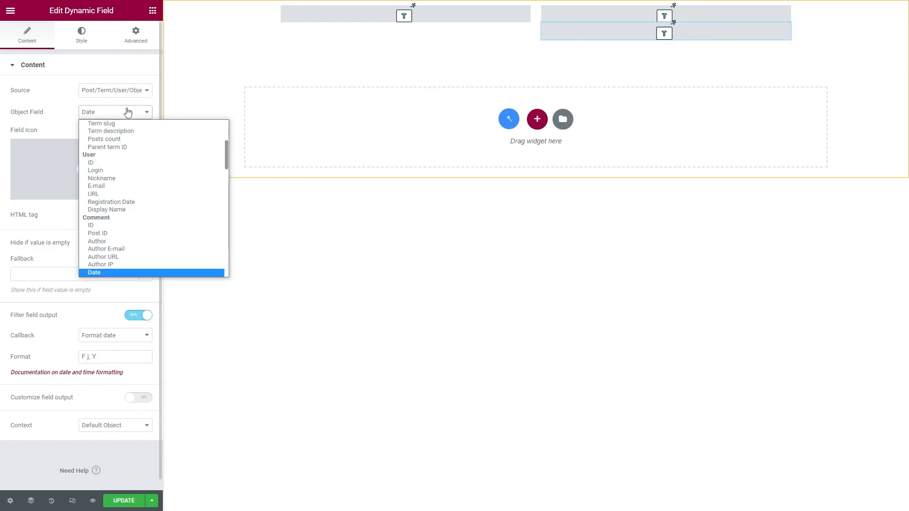
scroll(143, 210, "down", 3)
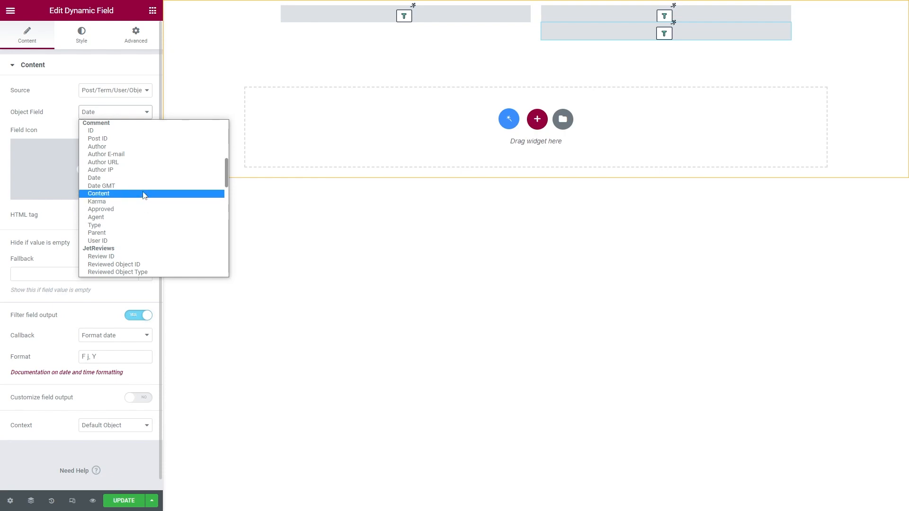
left_click(145, 195)
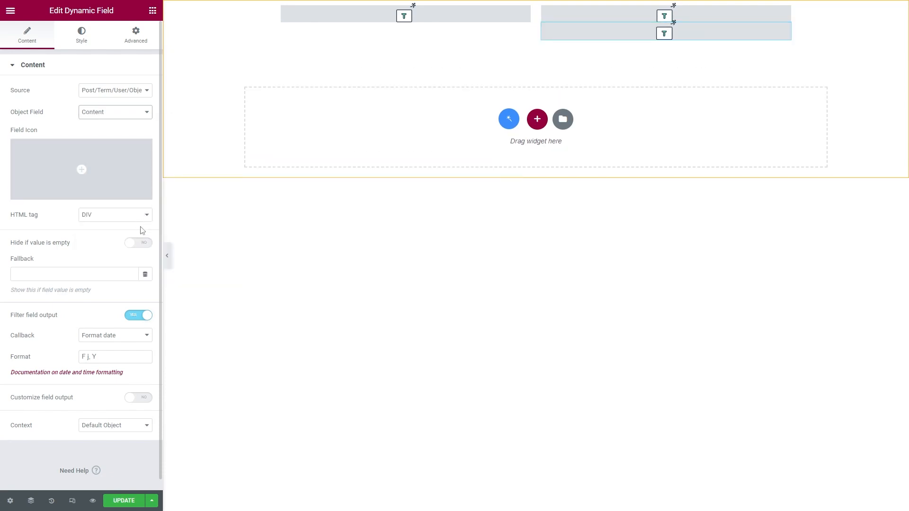
left_click(134, 317)
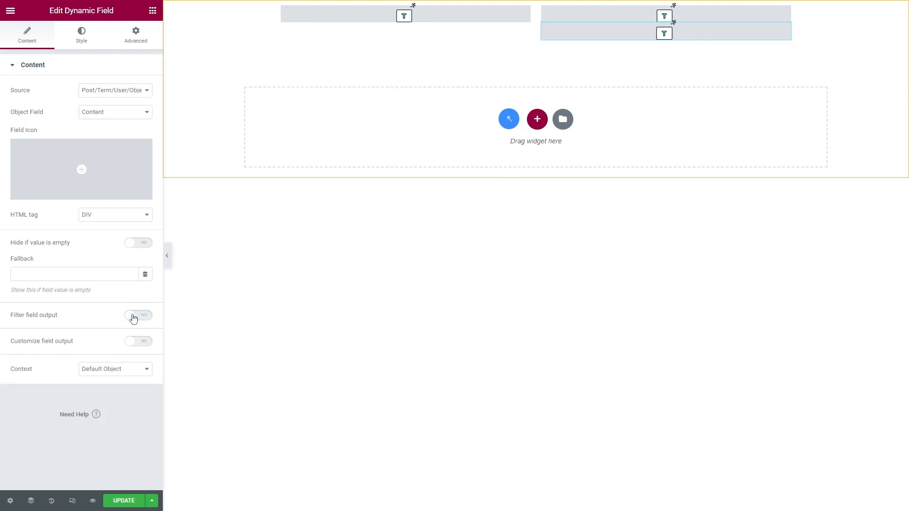
Step: Add a Heading widget above the first column's dynamic field, titled "Post", with HTML tag span
left_click(152, 10)
left_click_drag(121, 134, 338, 10)
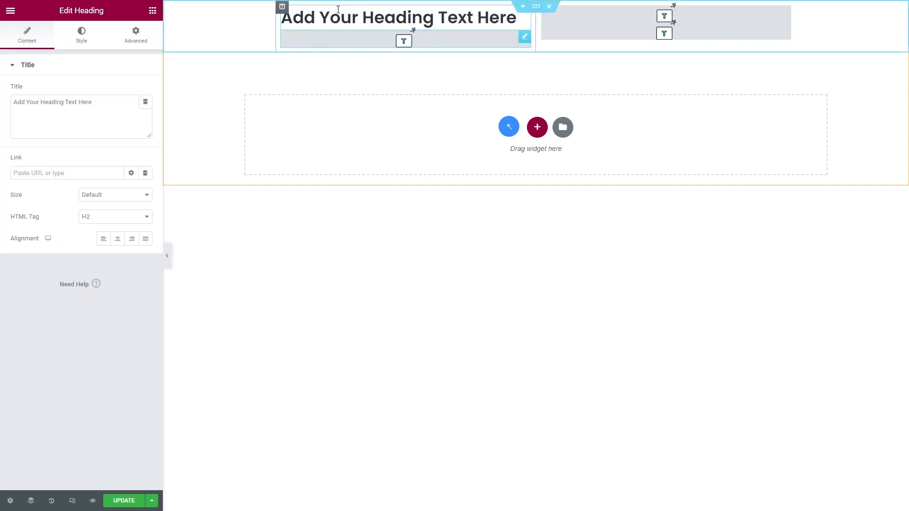
left_click_drag(109, 101, 16, 101)
type("Post")
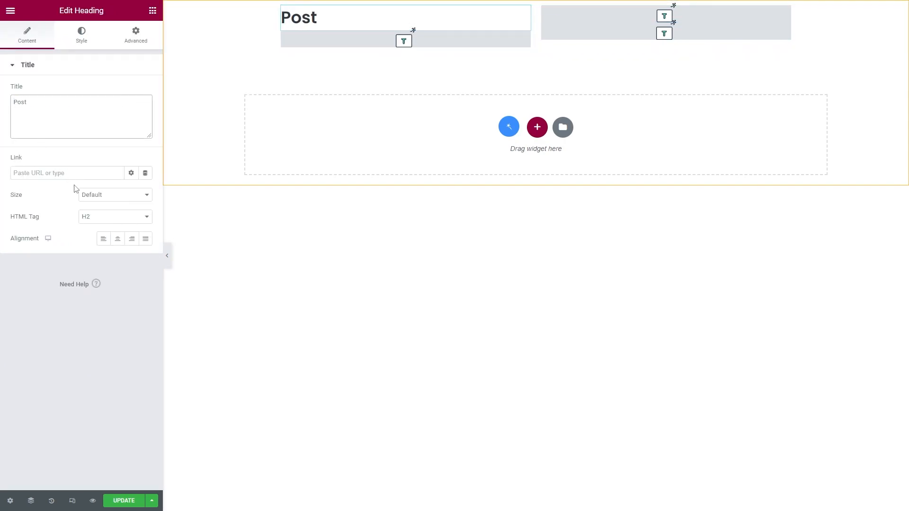
left_click(95, 216)
left_click(115, 285)
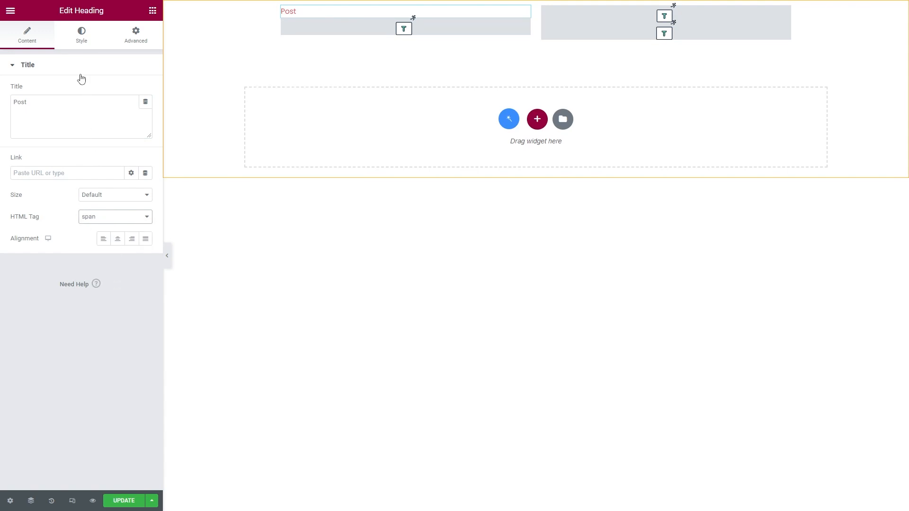
Step: Apply the dark global colour to the Post heading's text
left_click(81, 34)
left_click(131, 90)
left_click(118, 138)
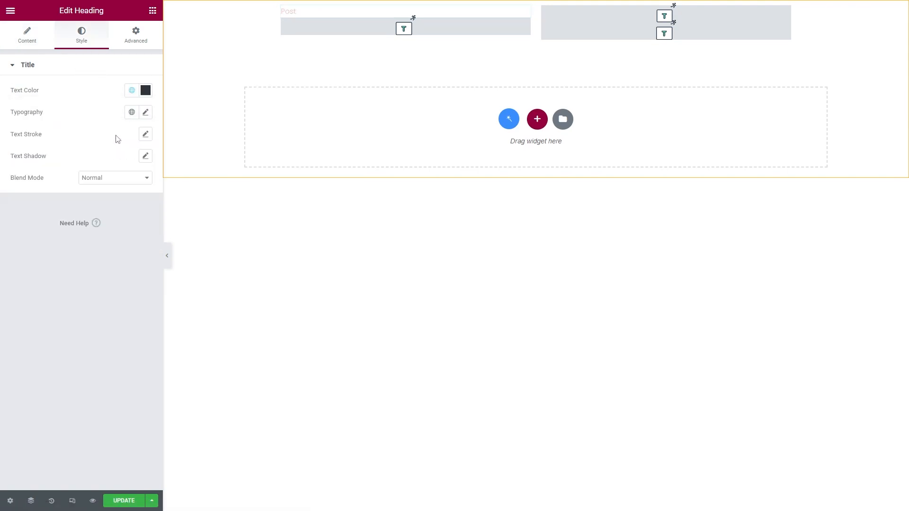
Step: Set the Post heading's typography to Poppins, size 15 px, weight 500 (Medium) and line height 1.714 em
left_click(145, 112)
left_click(112, 161)
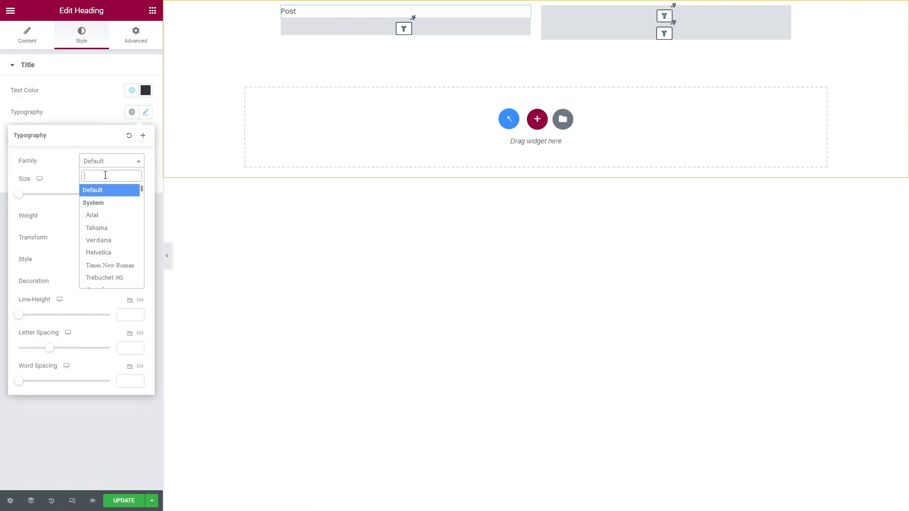
type("poppins")
left_click(108, 203)
left_click(126, 196)
type("15")
left_click(122, 215)
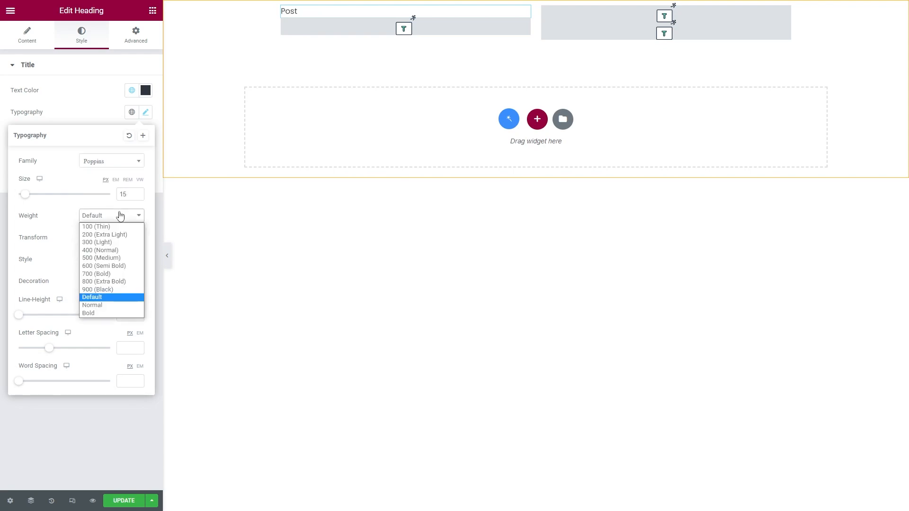
left_click(119, 258)
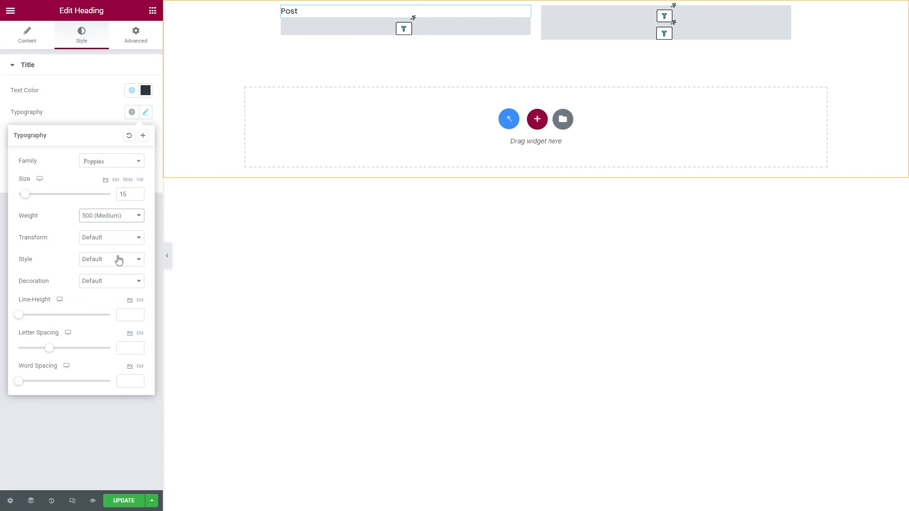
left_click(140, 300)
left_click(131, 315)
type("1.714")
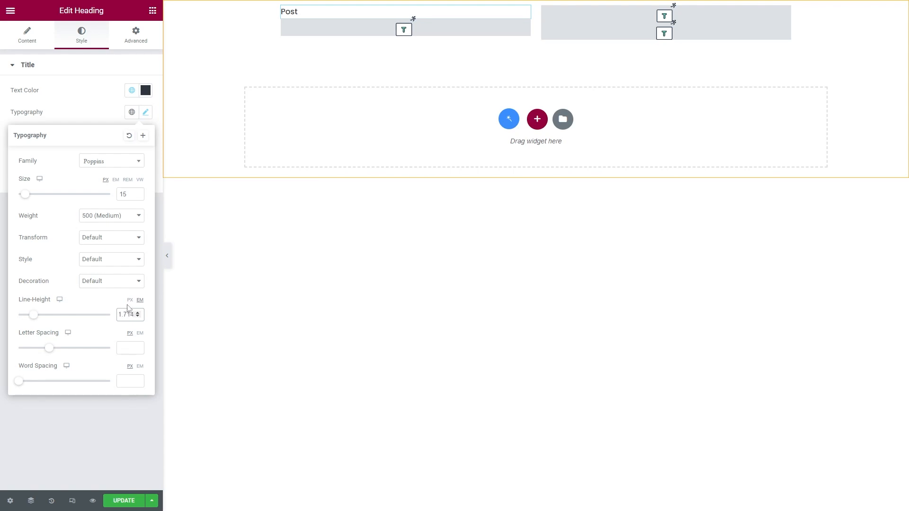
left_click(101, 119)
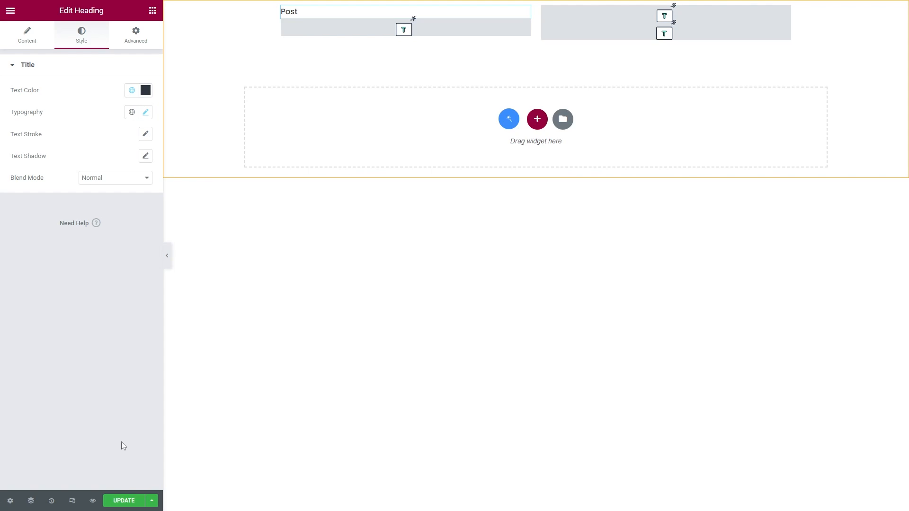
Step: Update the listing item and exit the editor to the WordPress Listing Items page
left_click(124, 501)
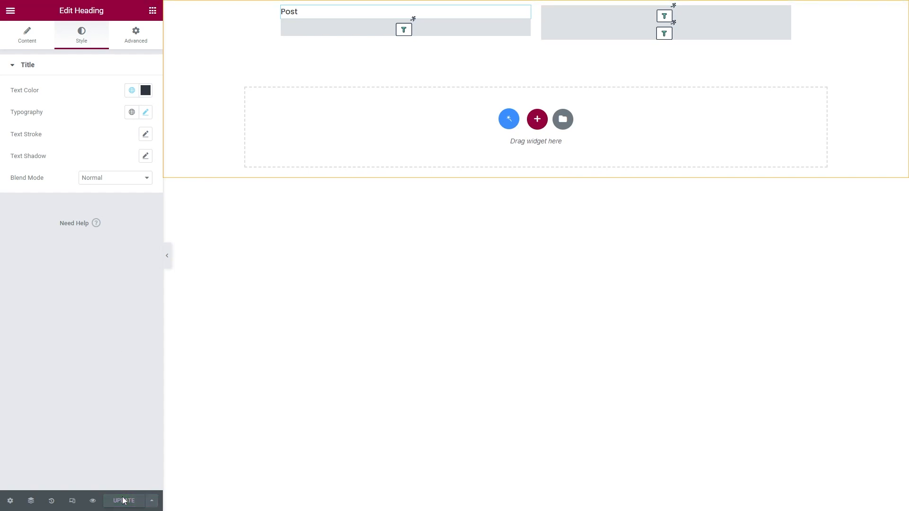
left_click(11, 10)
left_click(87, 211)
left_click(17, 14)
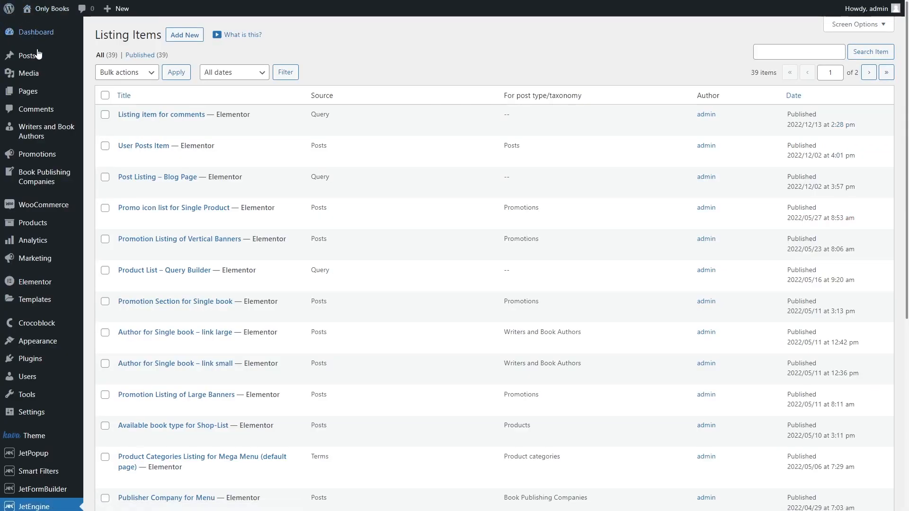
Step: Open the saved User Post template for editing with Elementor
left_click(66, 303)
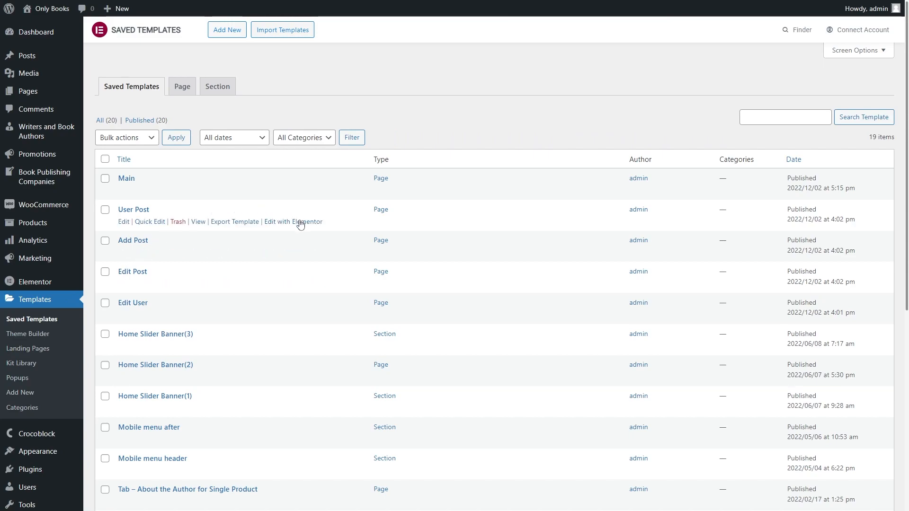
left_click(301, 224)
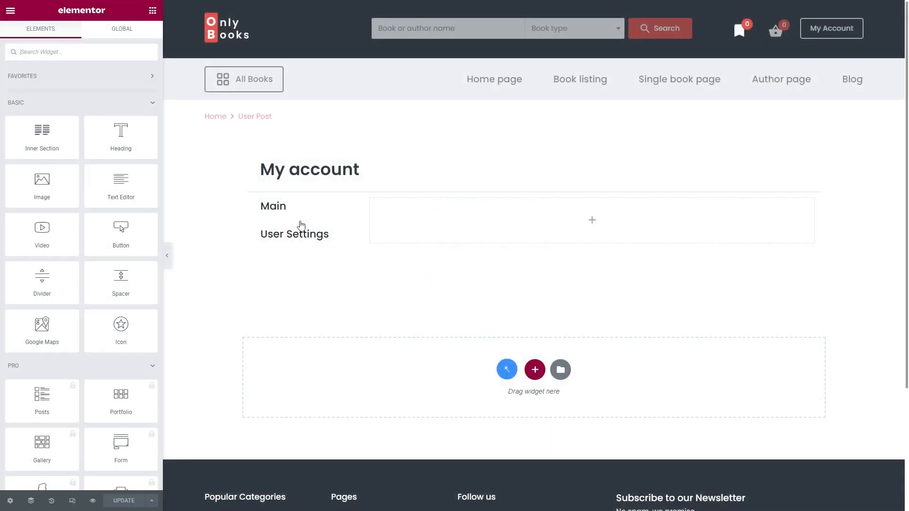
Step: Find the Listing Grid widget and place it in the empty column beside the account menu
left_click(79, 60)
type("listing gr")
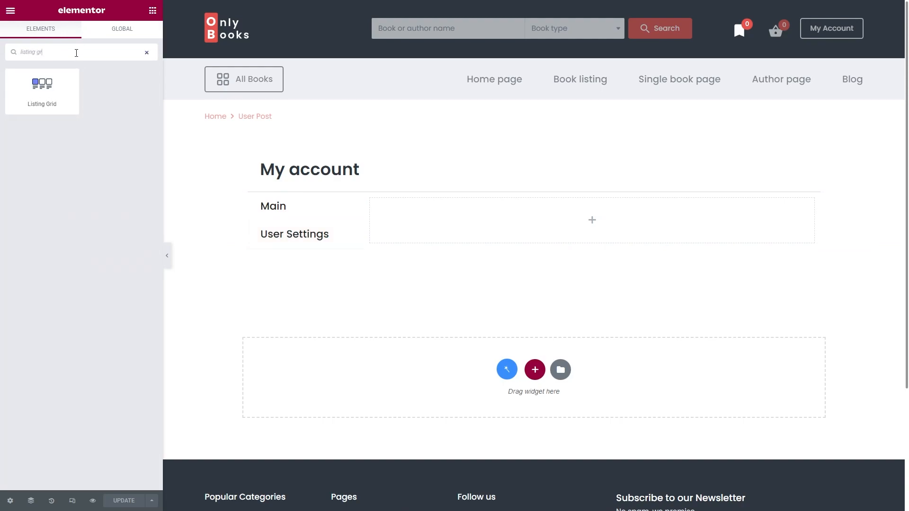
type("id")
left_click_drag(47, 90, 502, 229)
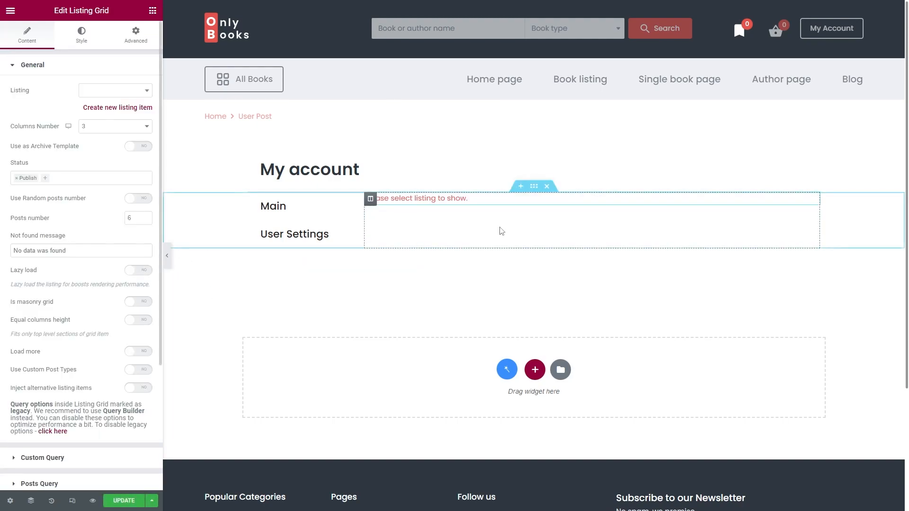
Step: Assign "Listing item for comments" to the listing grid, with 1 column and a posts number of 24
left_click(114, 90)
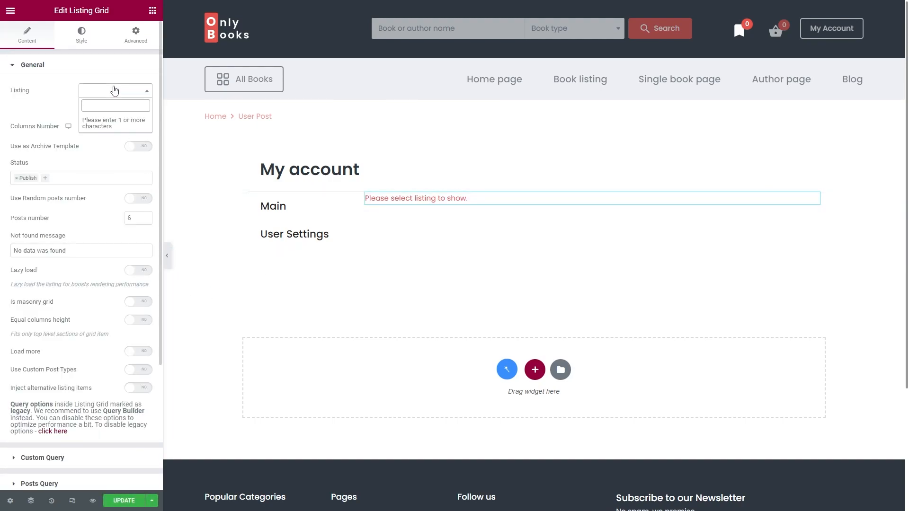
type("comments")
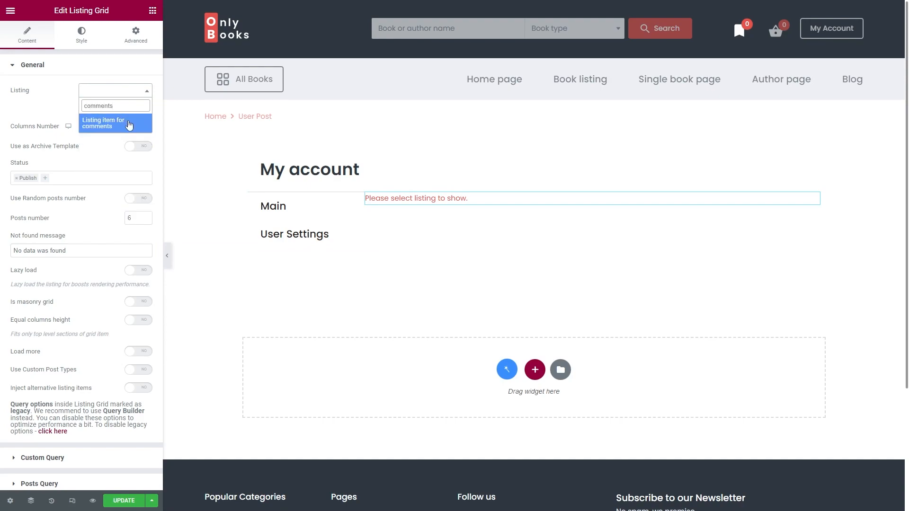
left_click(124, 120)
left_click(125, 126)
left_click(129, 137)
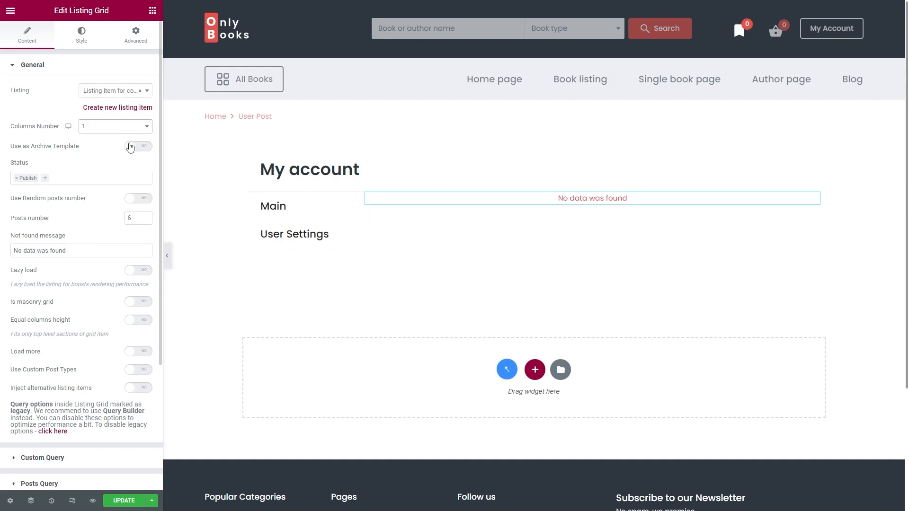
double_click(127, 218)
type("24")
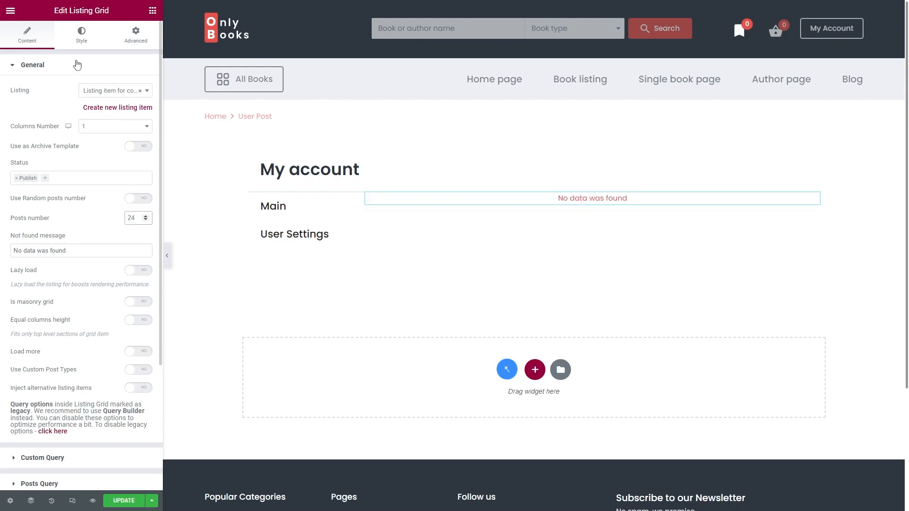
Step: Enable the custom query for the listing grid and assign "Query for comments" as its source
left_click(77, 67)
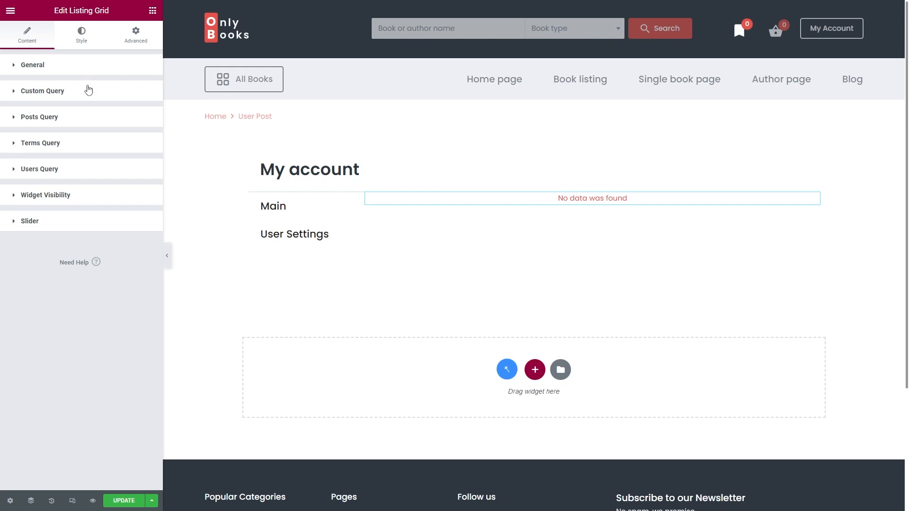
left_click(88, 90)
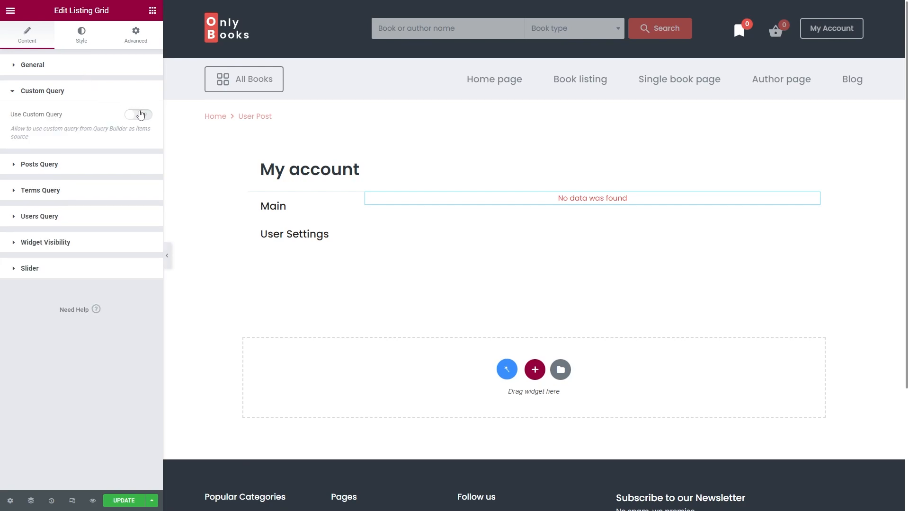
left_click(140, 114)
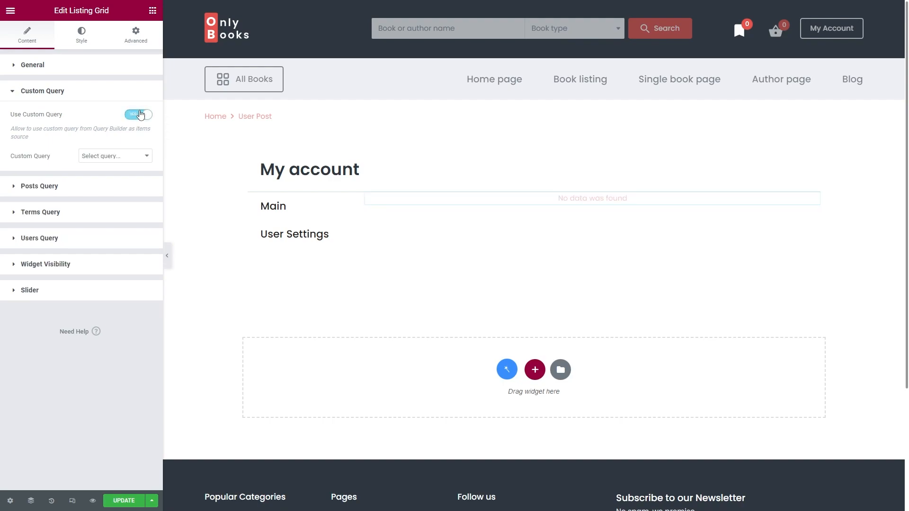
left_click(125, 156)
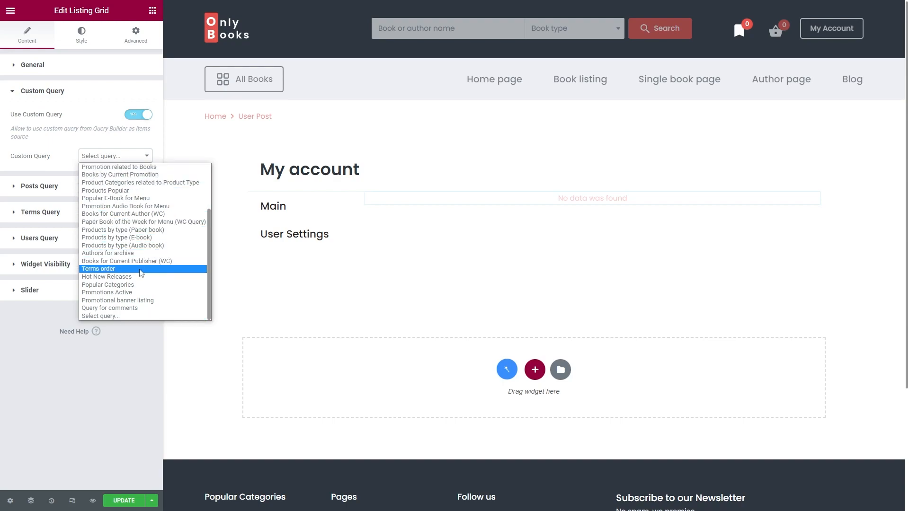
left_click(146, 309)
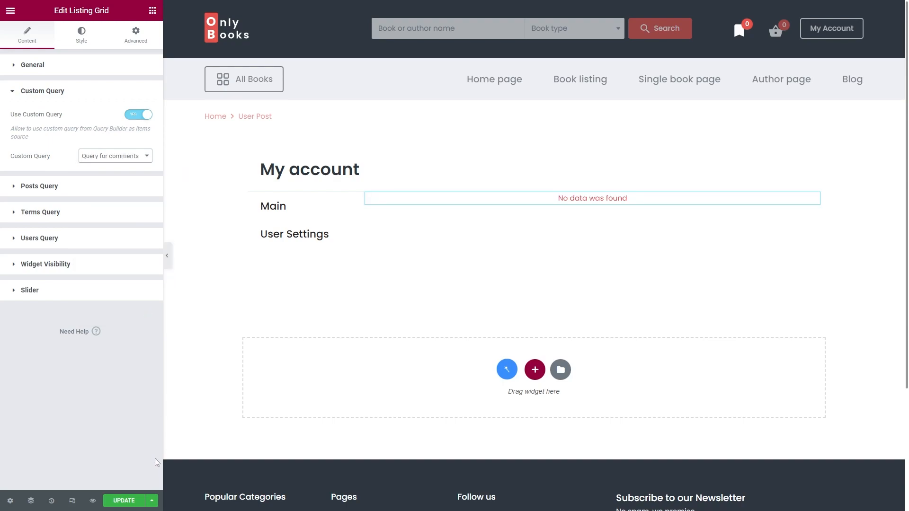
Step: Save the page to the library as a template named "Comments template" and close the library
left_click(151, 500)
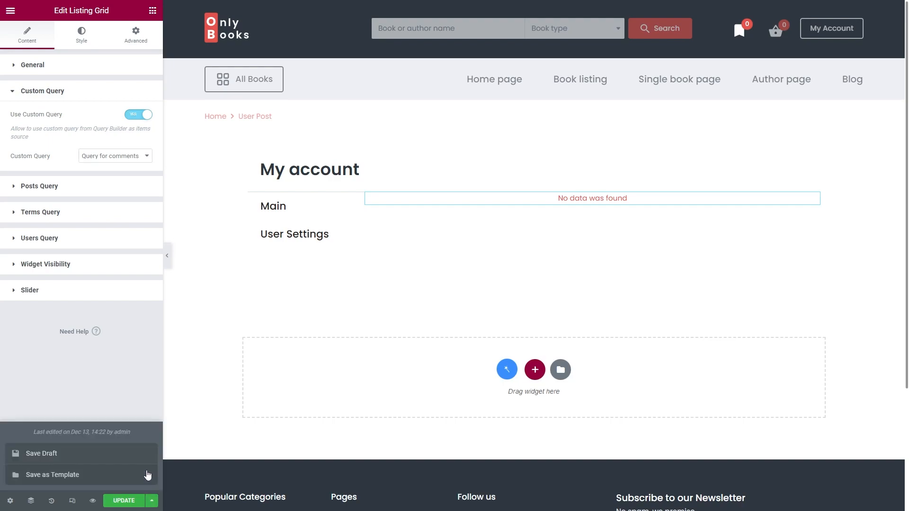
left_click(147, 475)
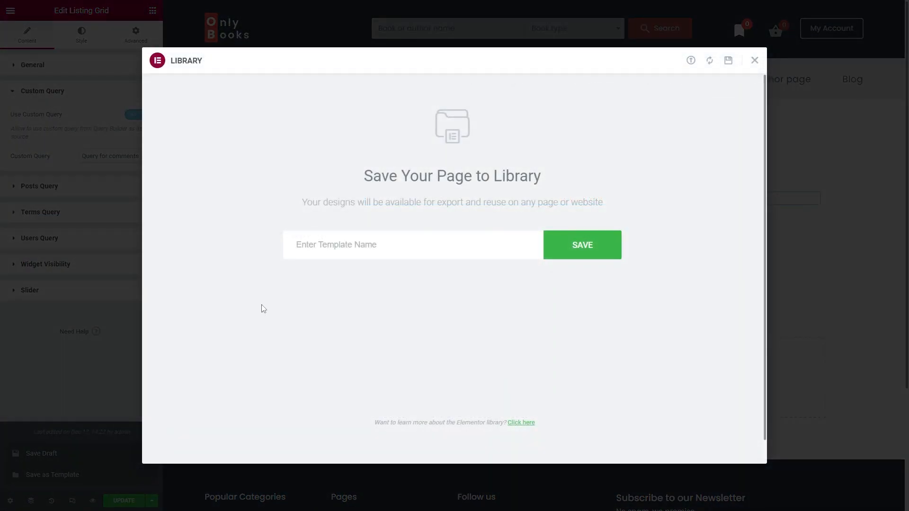
left_click(315, 241)
type("Comments template")
left_click(584, 244)
left_click(754, 60)
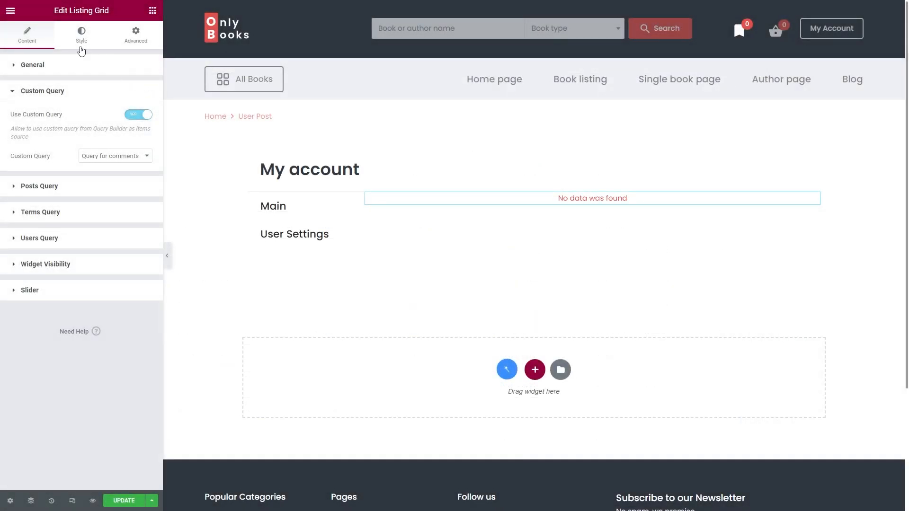
Step: Exit the editor to WordPress and open the Account Page settings of JetEngine's Profile Builder
left_click(11, 10)
left_click(78, 208)
scroll(81, 211, "down", 4)
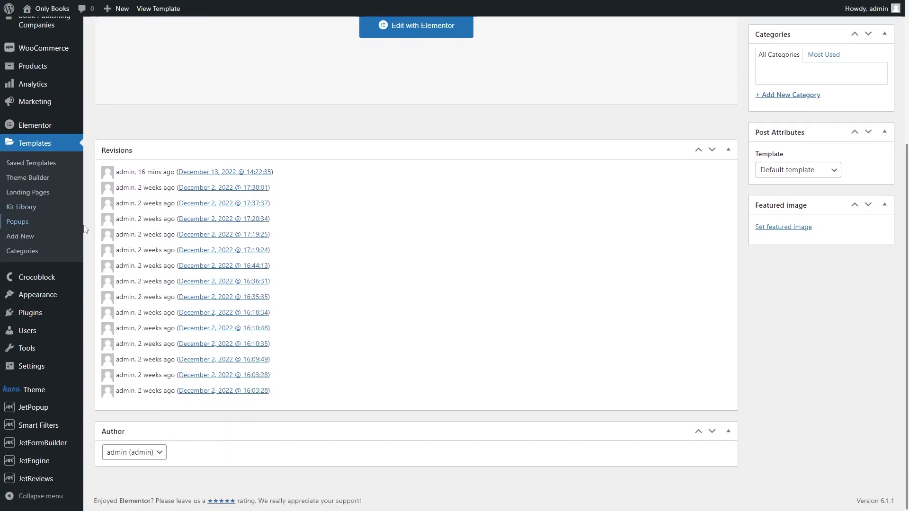
mouse_move(70, 460)
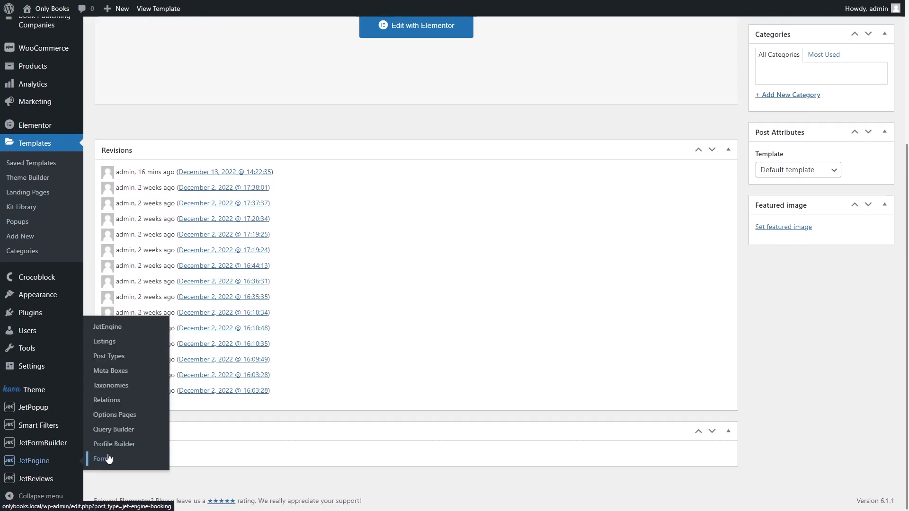
left_click(144, 441)
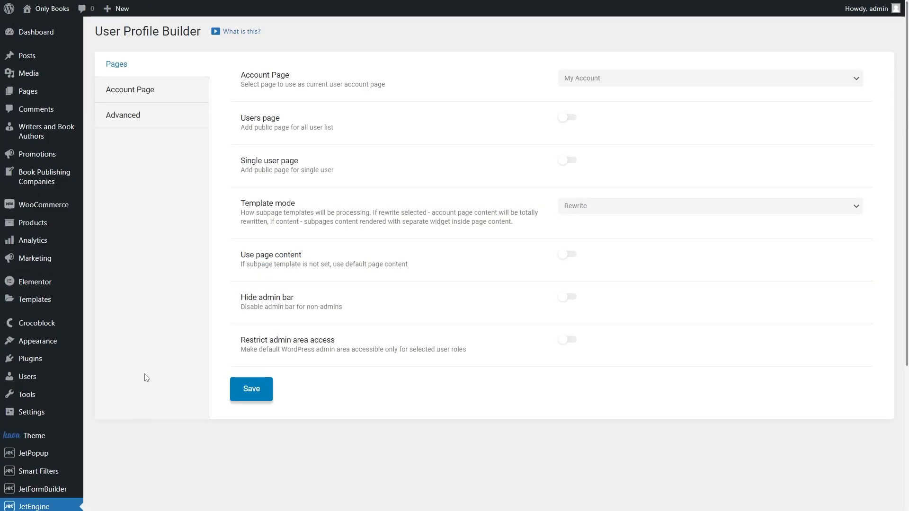
left_click(165, 90)
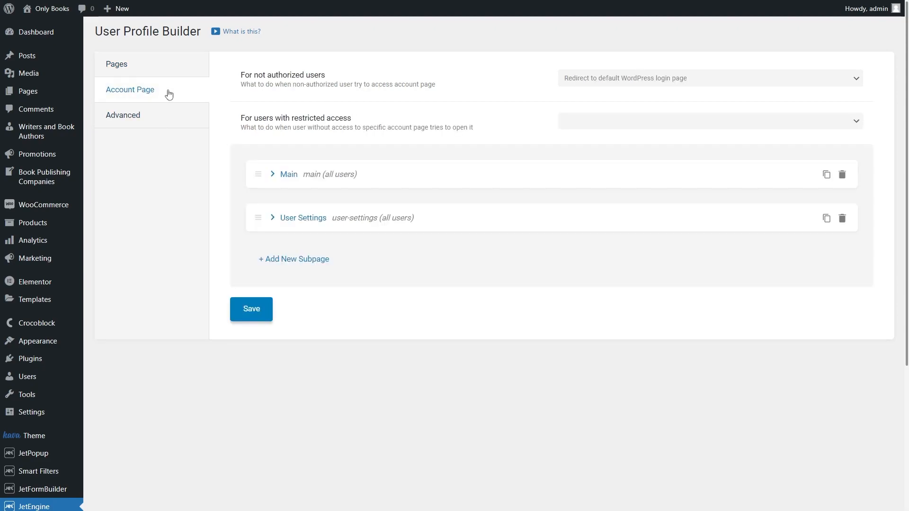
Step: Add an account subpage titled "My Comments" with slug my-comments and assign "Comments template" to it
left_click(284, 259)
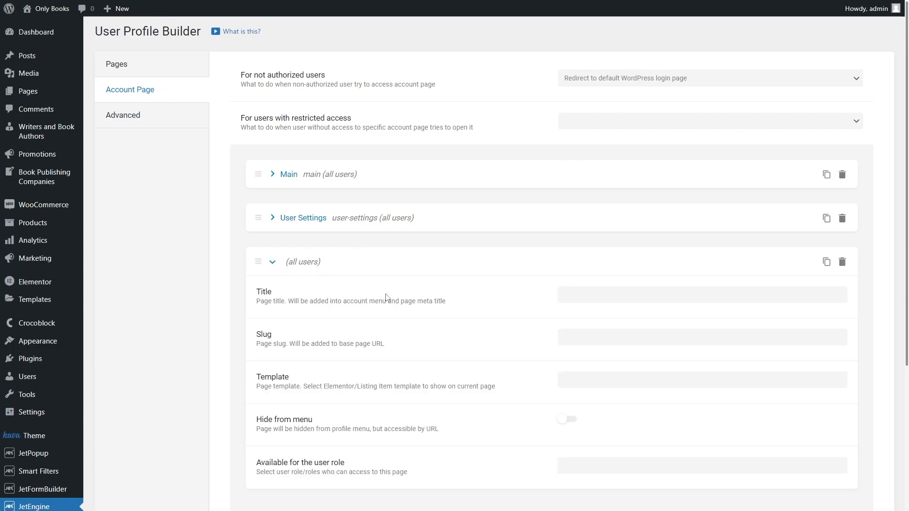
left_click(576, 294)
type("My ")
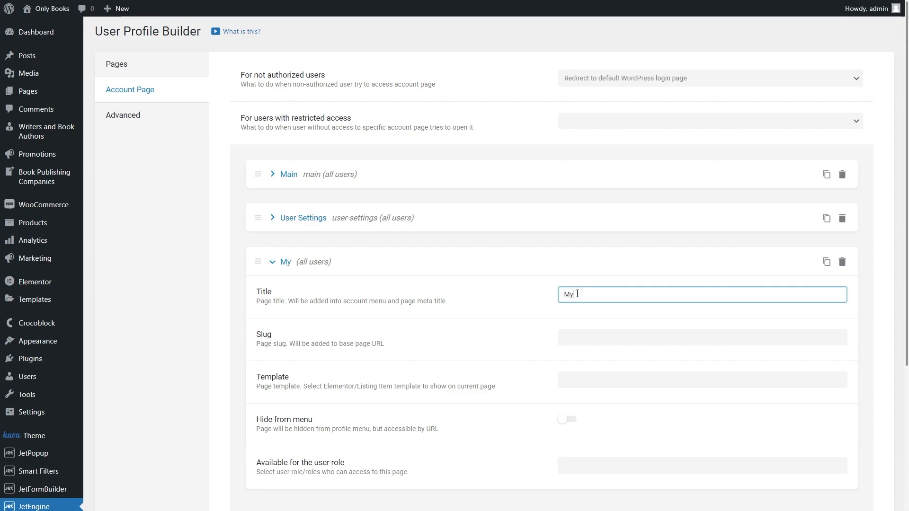
type("Comments")
left_click(633, 336)
left_click(646, 379)
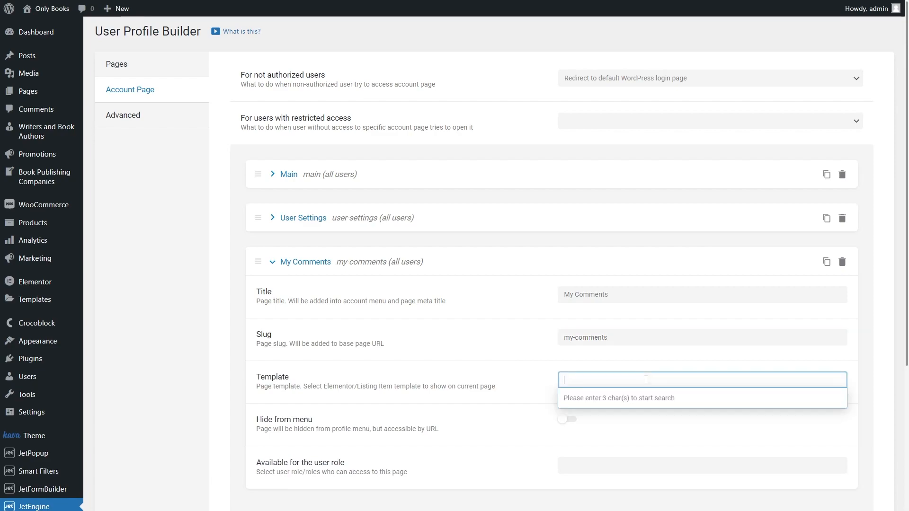
type("comments")
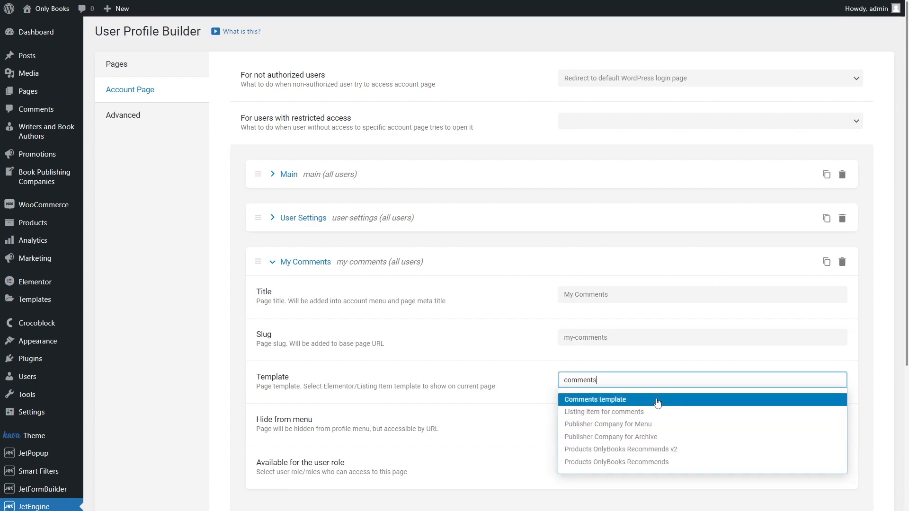
left_click(658, 403)
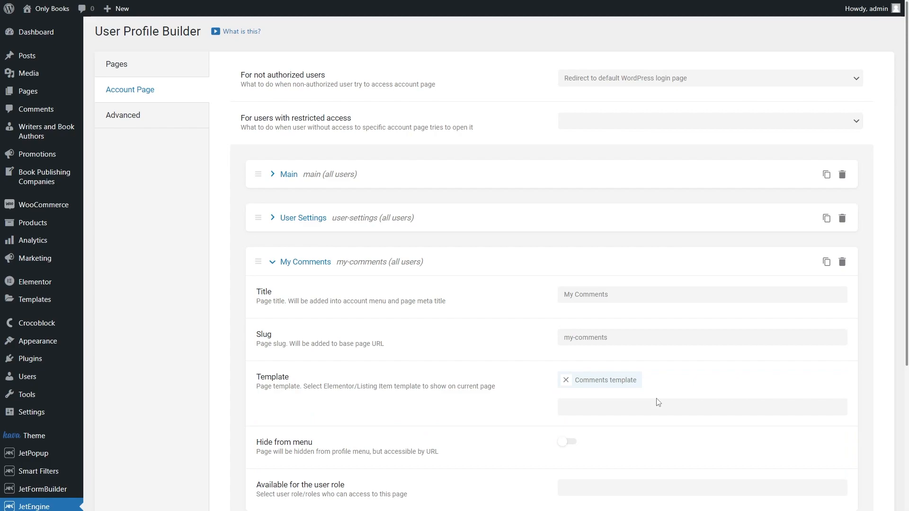
Step: Move the My Comments subpage between Main and User Settings and save the profile settings
left_click(259, 262)
left_click_drag(259, 262, 253, 205)
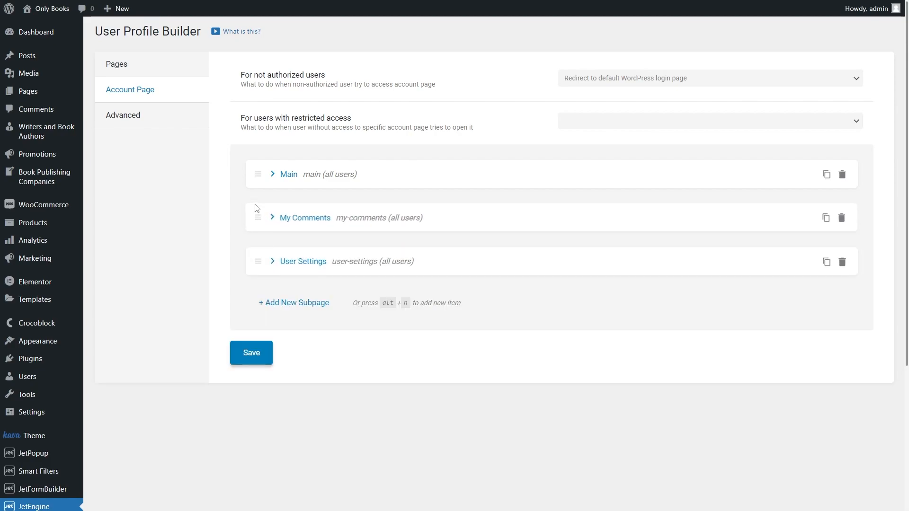
left_click(255, 355)
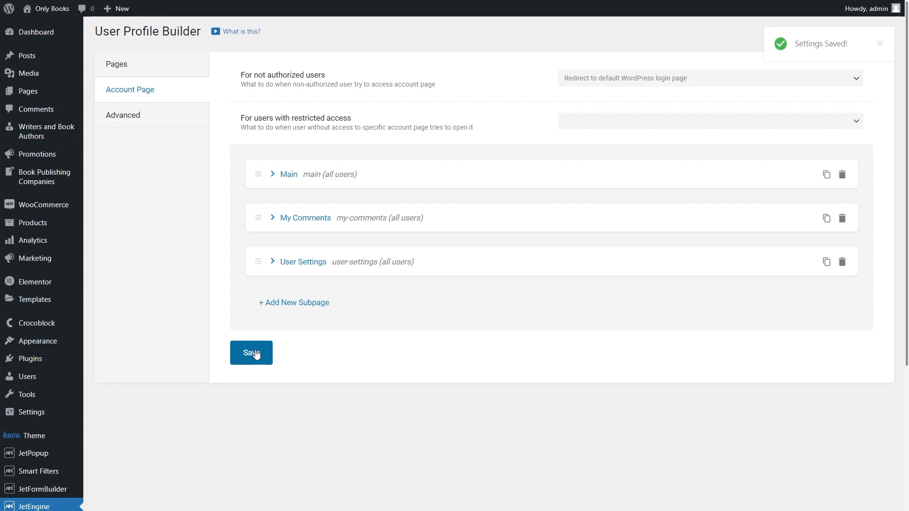
Step: Go to the site's front end and view the My Comments section of the account page
left_click(47, 10)
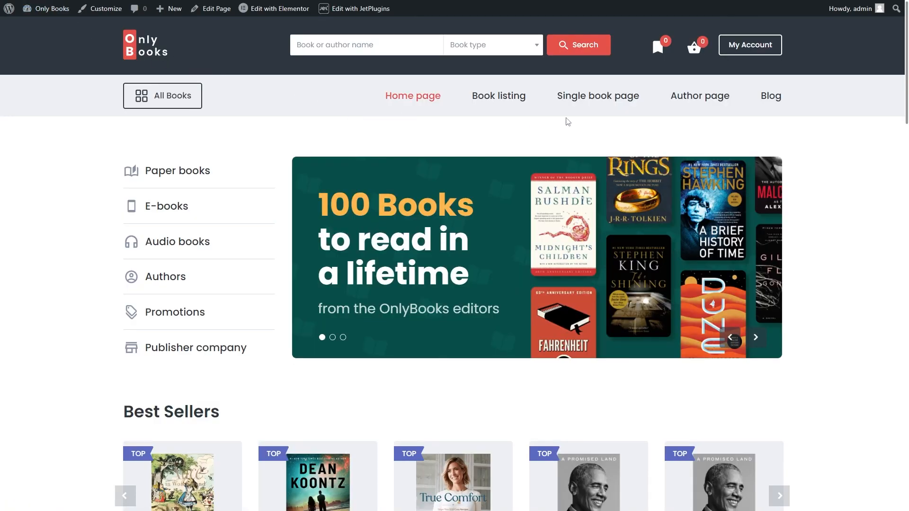
left_click(746, 45)
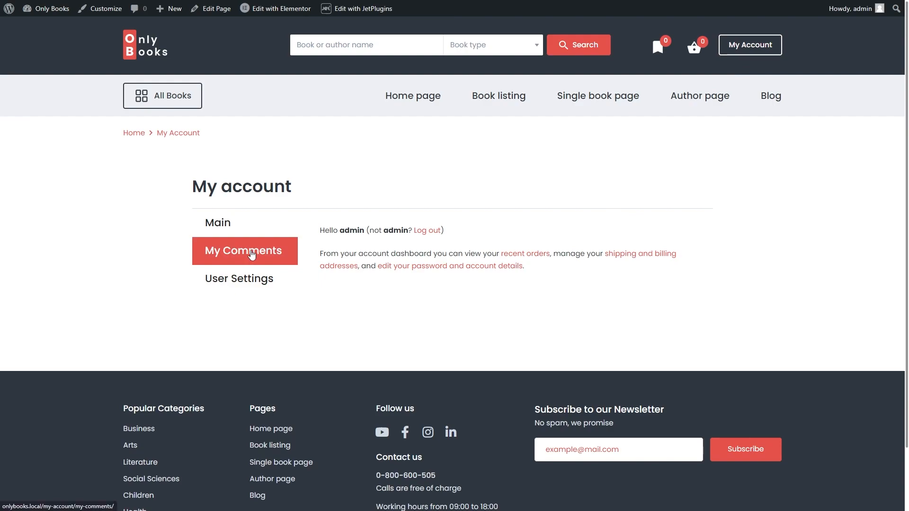
left_click(252, 255)
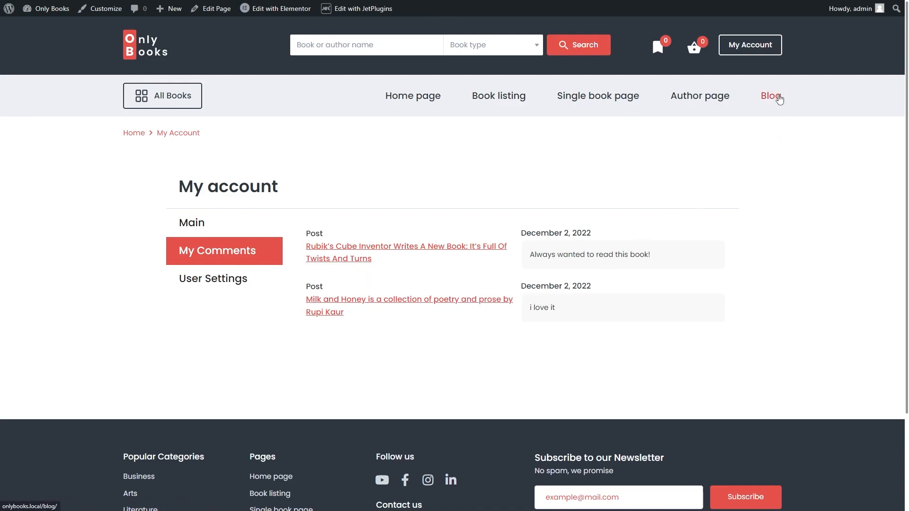
Step: Submit the comment "Wow, thanks a lot for the post!" on the blog's Lenny Kravitz article
left_click(779, 99)
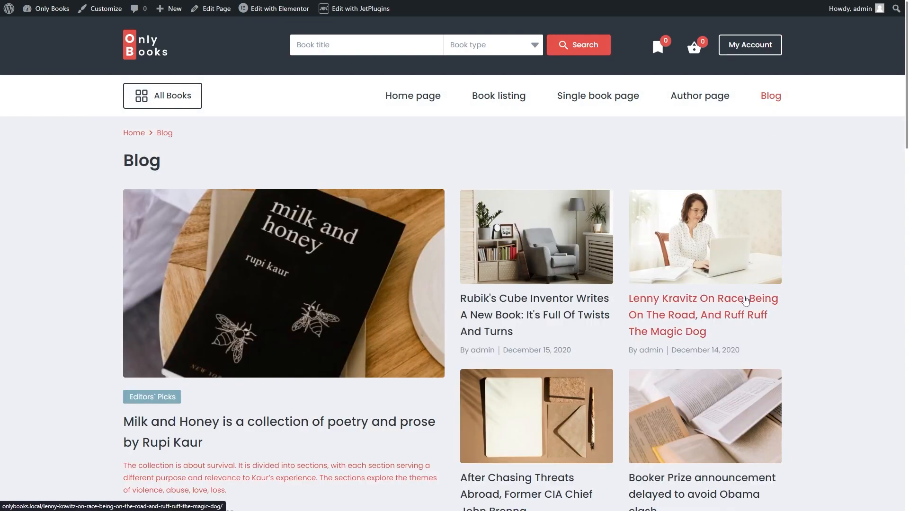
left_click(746, 300)
scroll(750, 299, "down", 15)
left_click(485, 305)
type("Wow, thanks a lot for the post!")
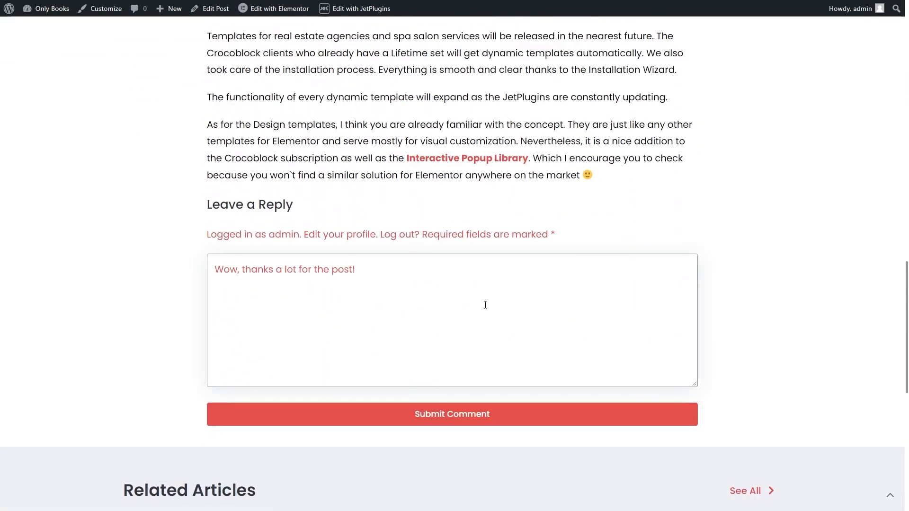
left_click(473, 414)
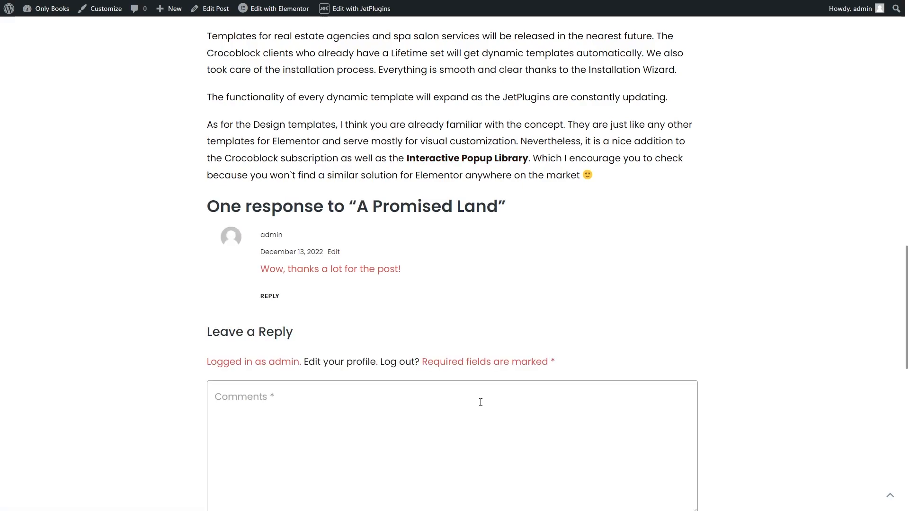
left_click_drag(408, 268, 259, 272)
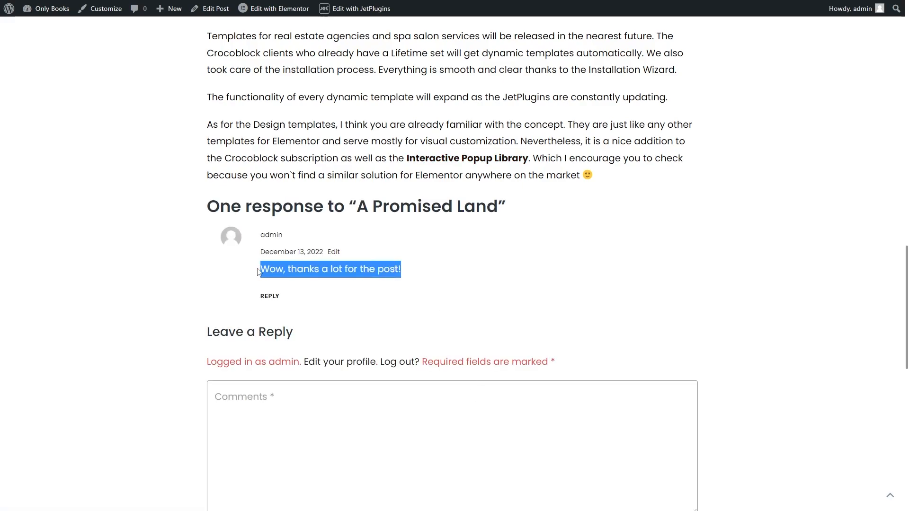
left_click(474, 273)
Step: Return from the article to the account page and check the My Comments list
scroll(709, 242, "up", 20)
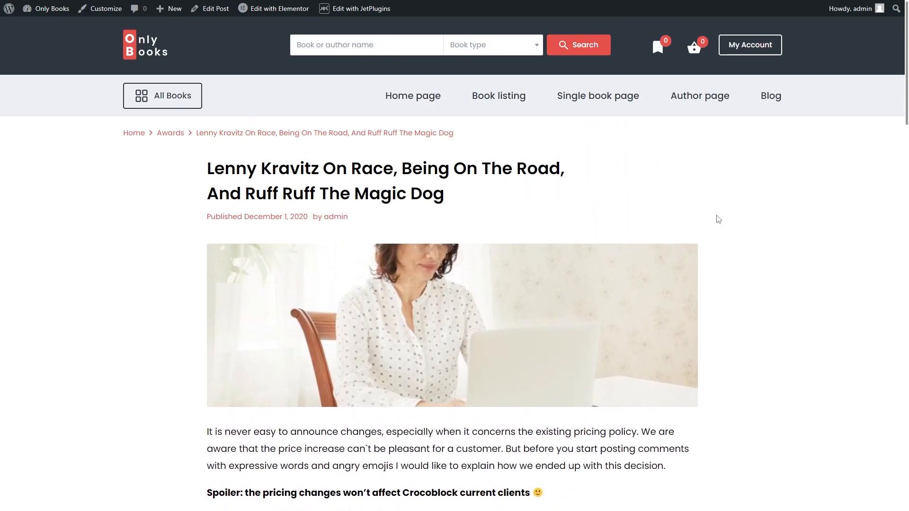
left_click(753, 44)
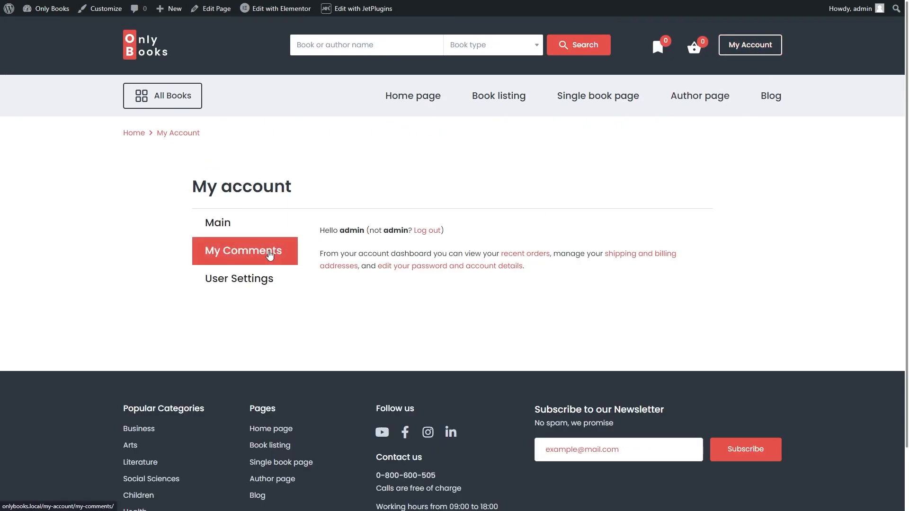
left_click(270, 255)
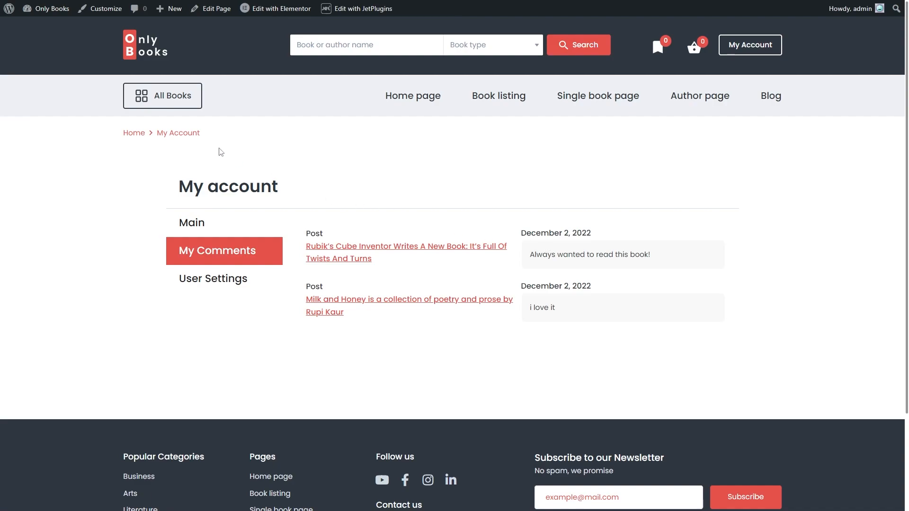
Step: Go to the Comments page of the WordPress dashboard and unapprove the "i love it" comment
left_click(56, 9)
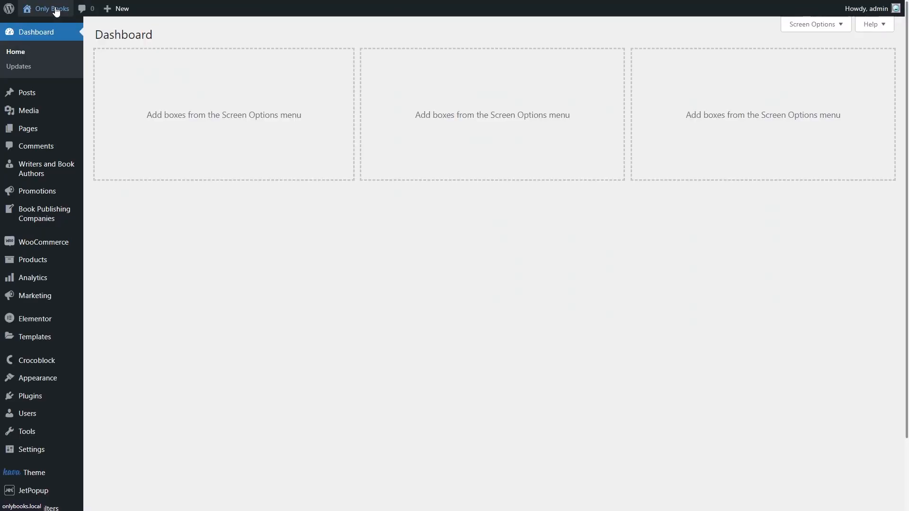
left_click(66, 152)
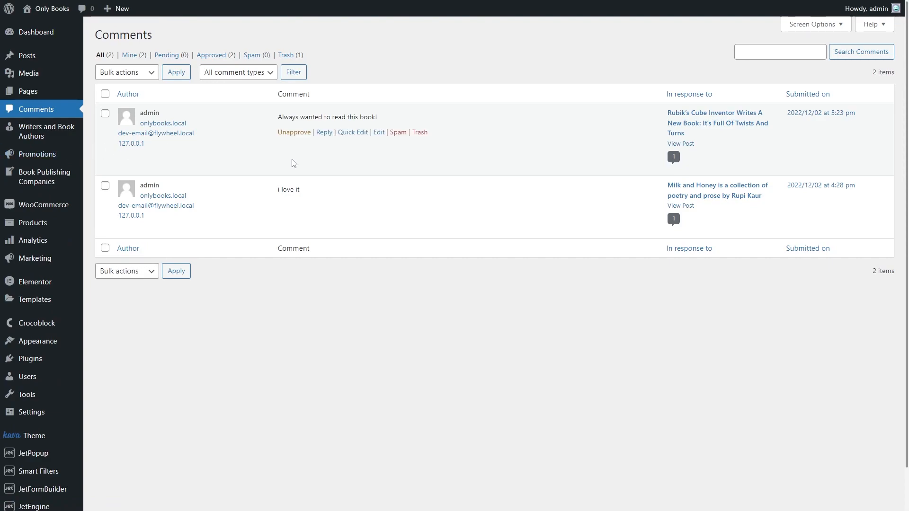
left_click(296, 205)
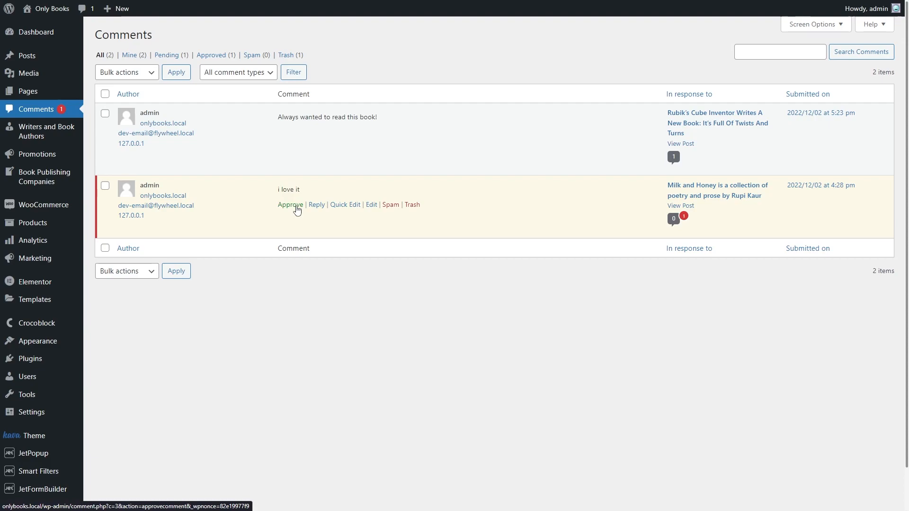
Step: Open the list of queries in JetEngine's Query Builder
scroll(297, 209, "down", 2)
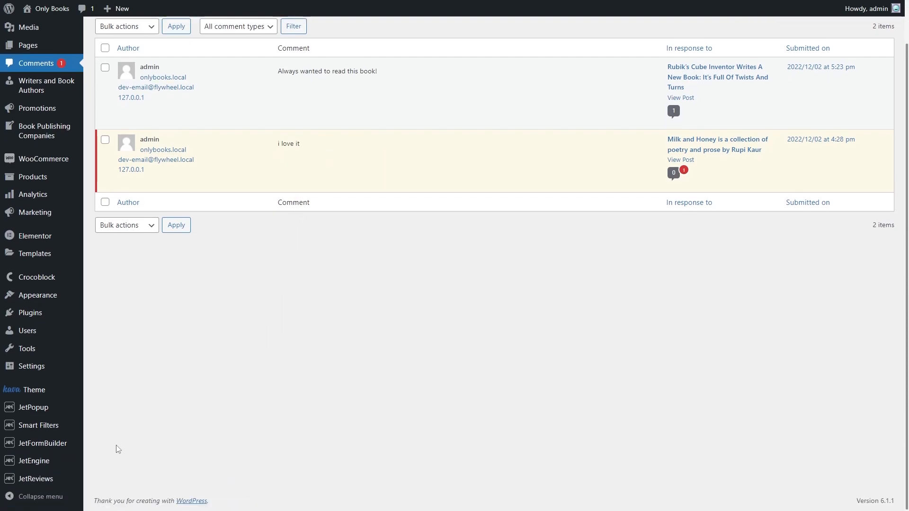
mouse_move(67, 461)
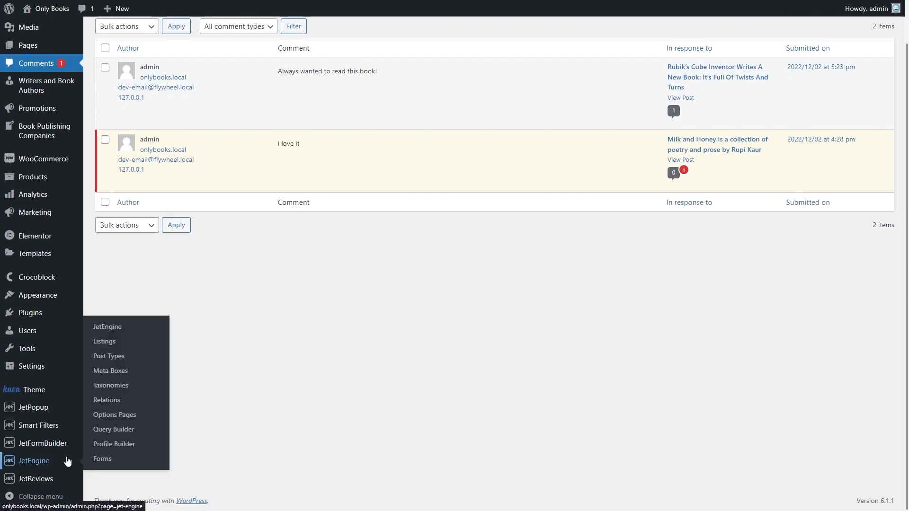
left_click(148, 430)
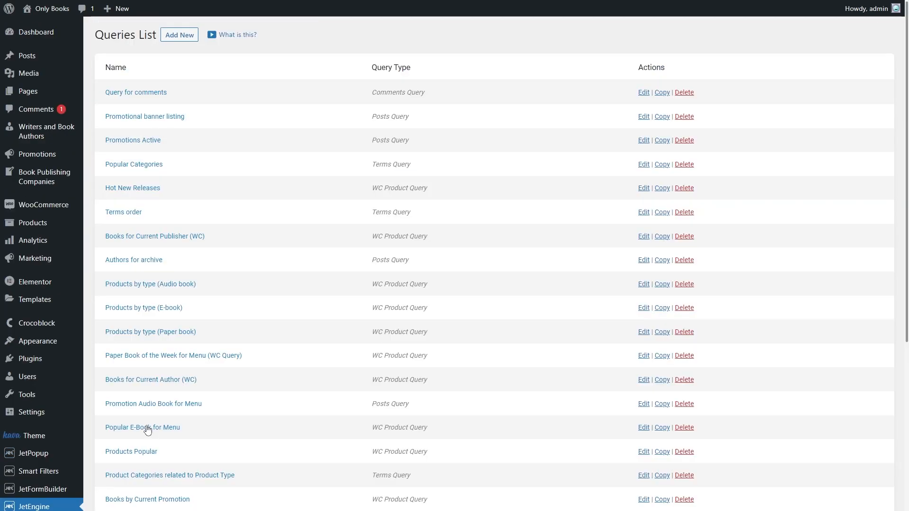
Step: Clear the approve value from the Status setting of the Query for comments and update the query
left_click(137, 93)
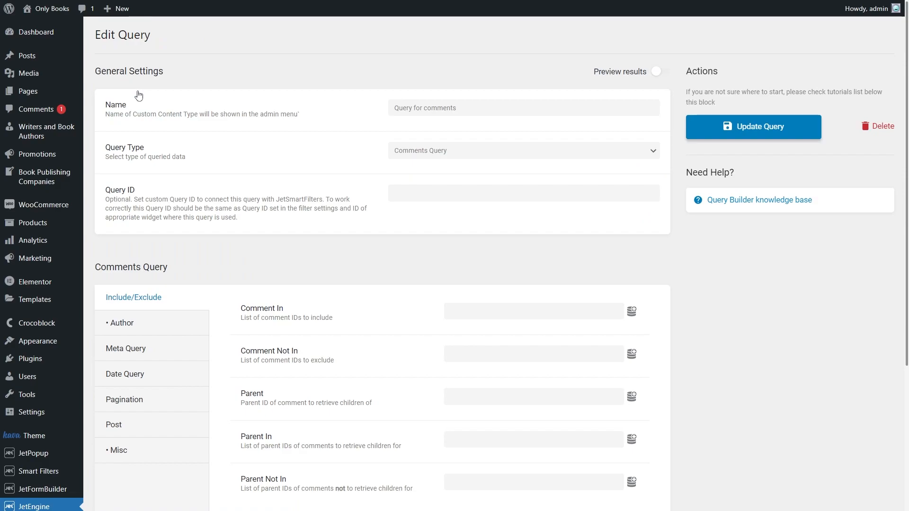
scroll(139, 96, "down", 3)
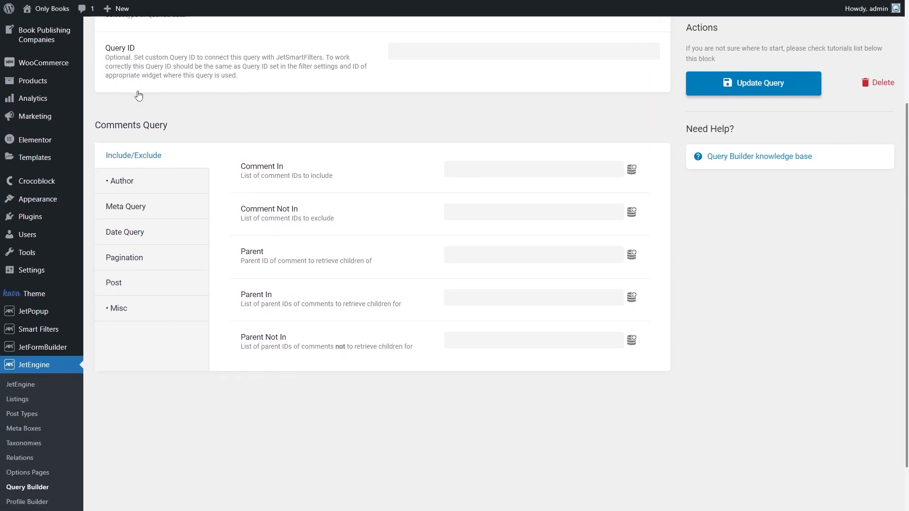
left_click(165, 312)
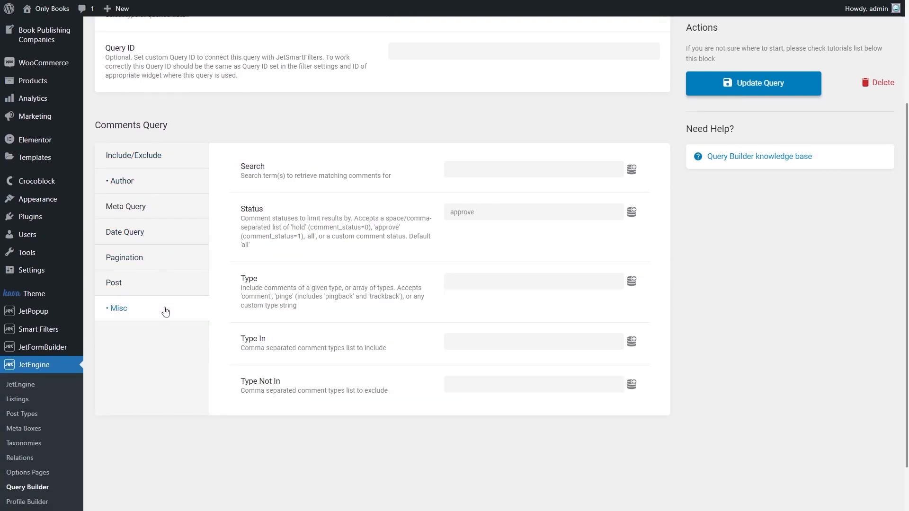
left_click(487, 210)
left_click_drag(486, 211, 455, 212)
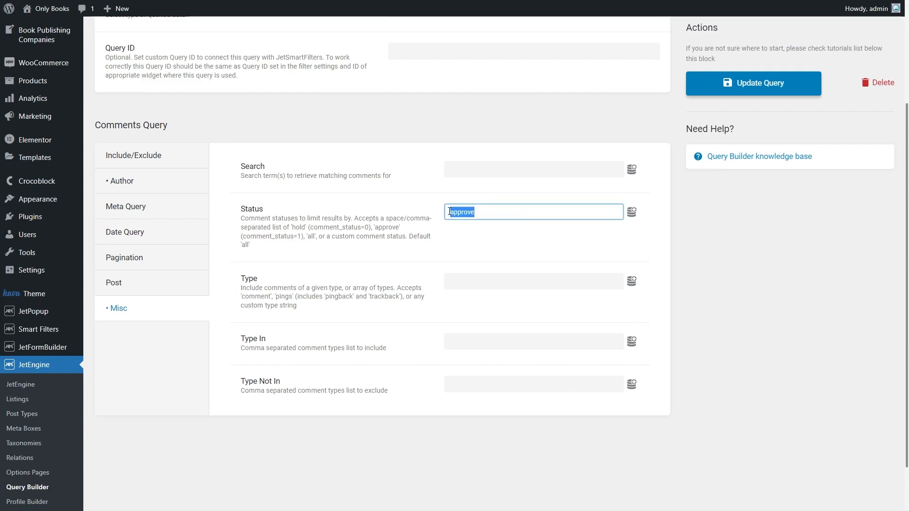
key("BackSpace")
left_click(740, 83)
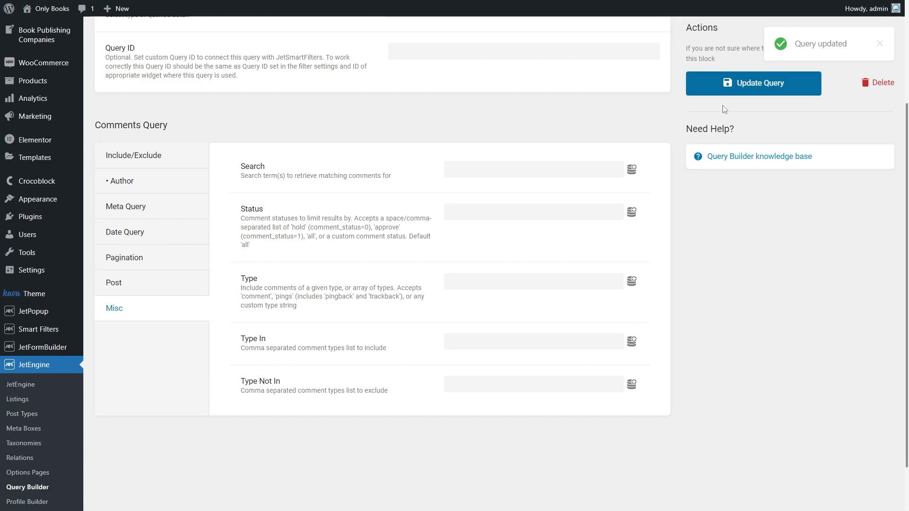
Step: Open the Listing item for comments in Elementor and duplicate its date Dynamic Field
left_click(17, 399)
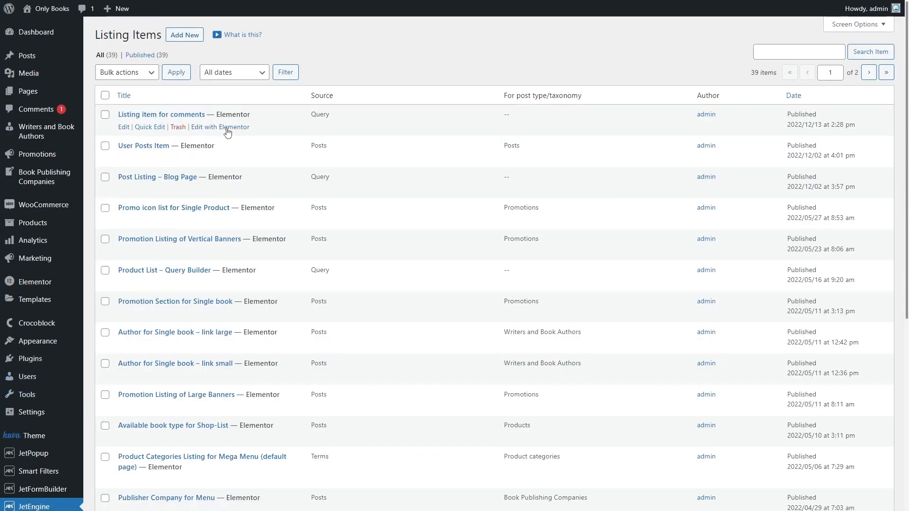
left_click(227, 127)
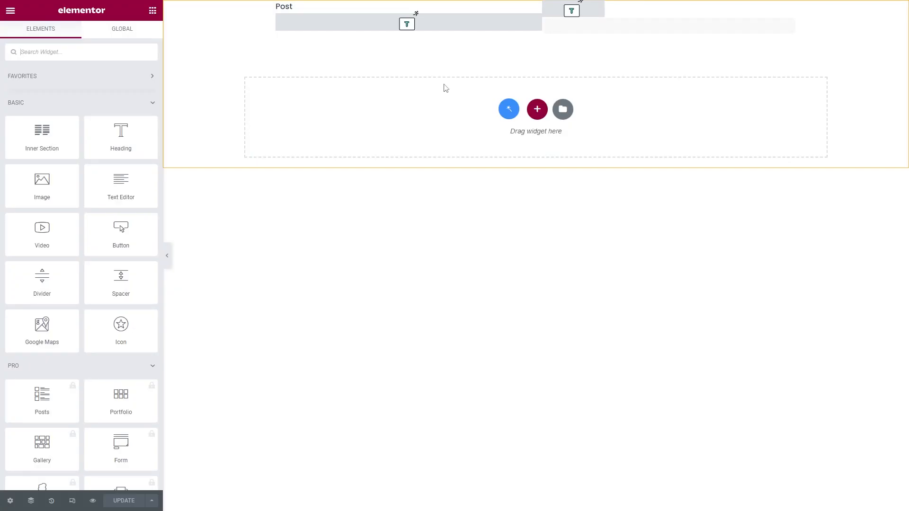
right_click(570, 9)
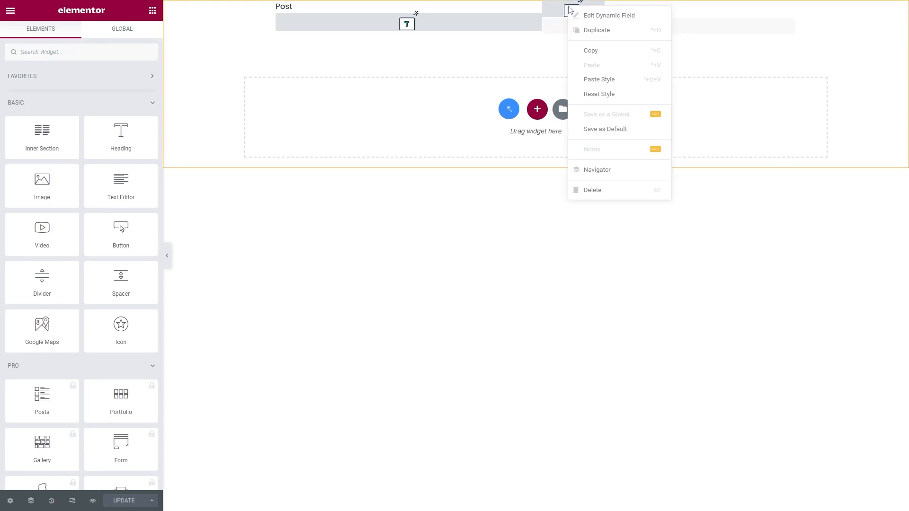
left_click(581, 31)
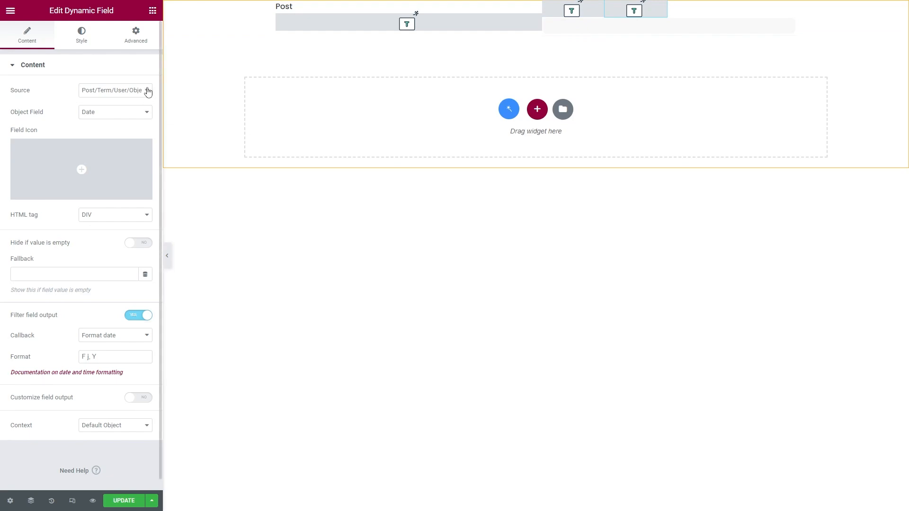
Step: Set the duplicated field's object field to the comment's Approved property and its output callback to Switcher field values
left_click(145, 114)
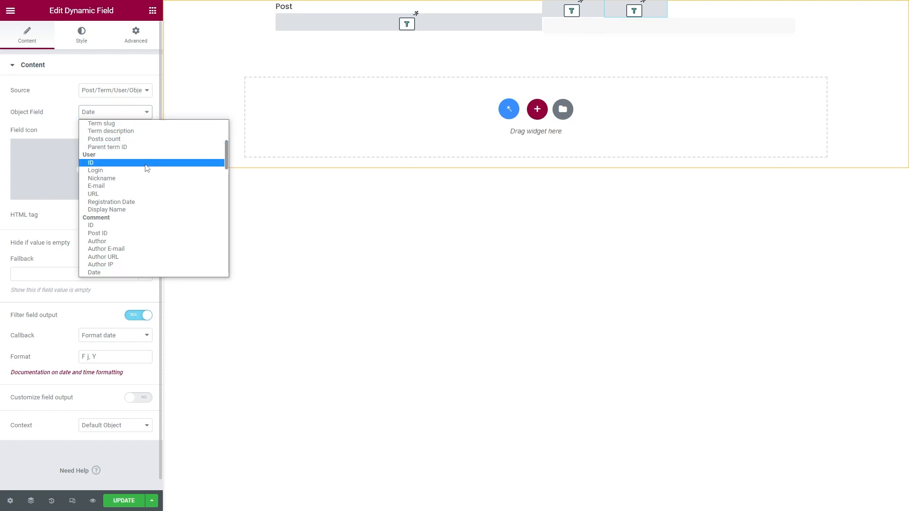
scroll(140, 237, "down", 4)
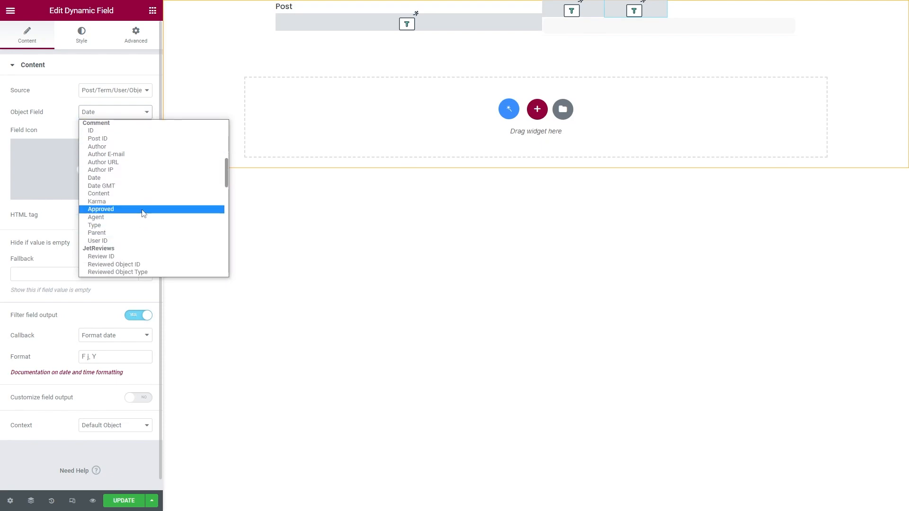
left_click(144, 209)
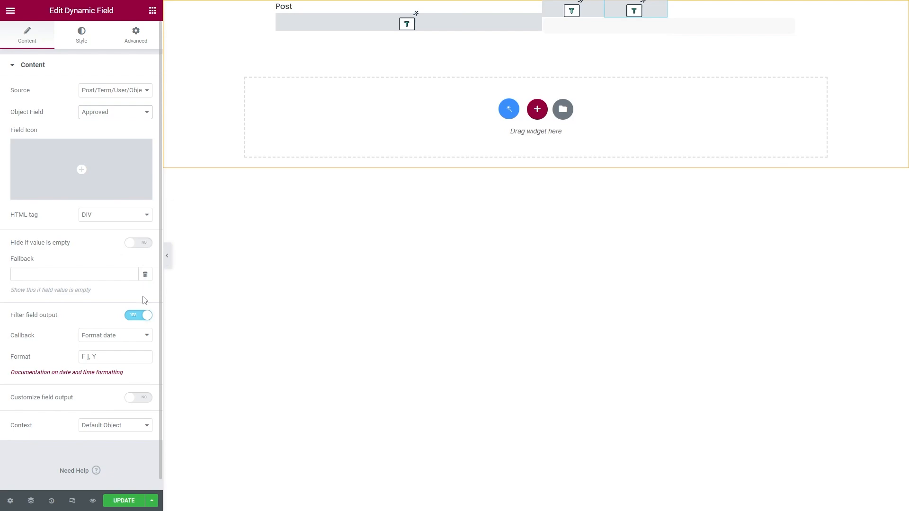
left_click(135, 336)
scroll(137, 320, "down", 1)
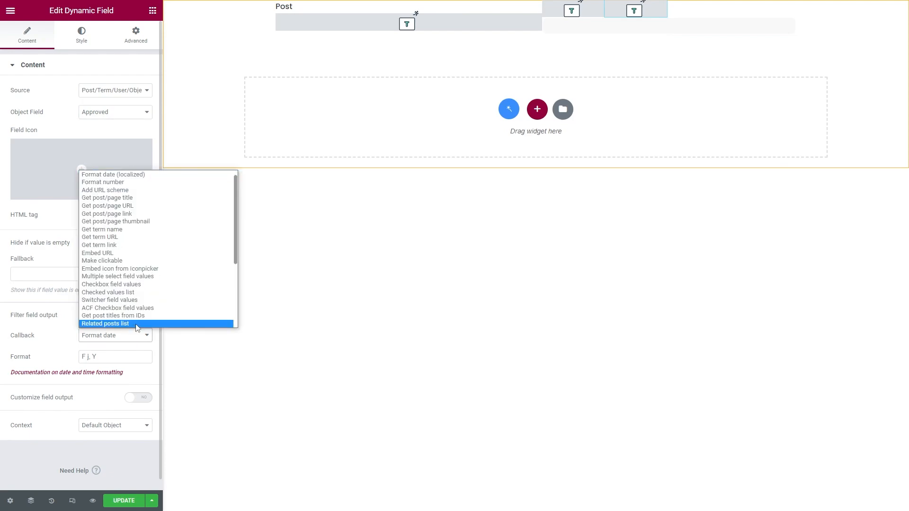
left_click(144, 300)
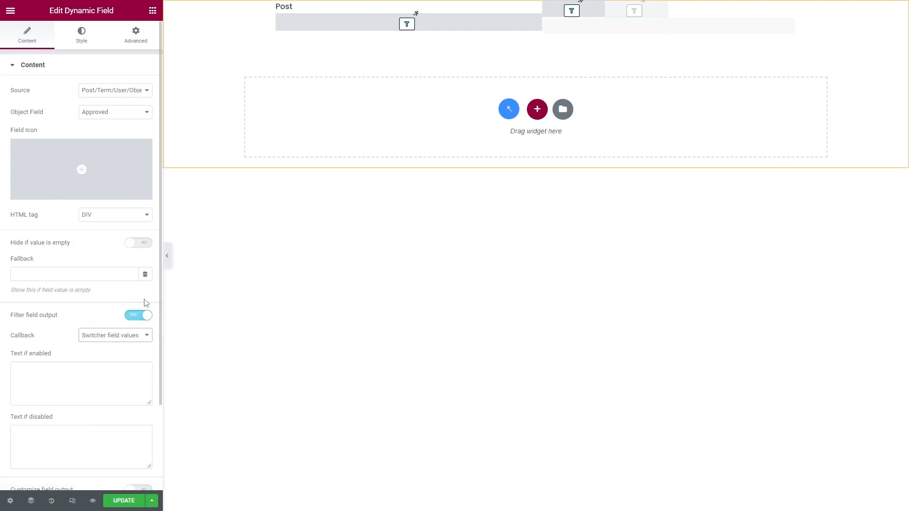
Step: Set the field's enabled text to "Approved" and its disabled text to "Unapproved"
scroll(146, 303, "down", 2)
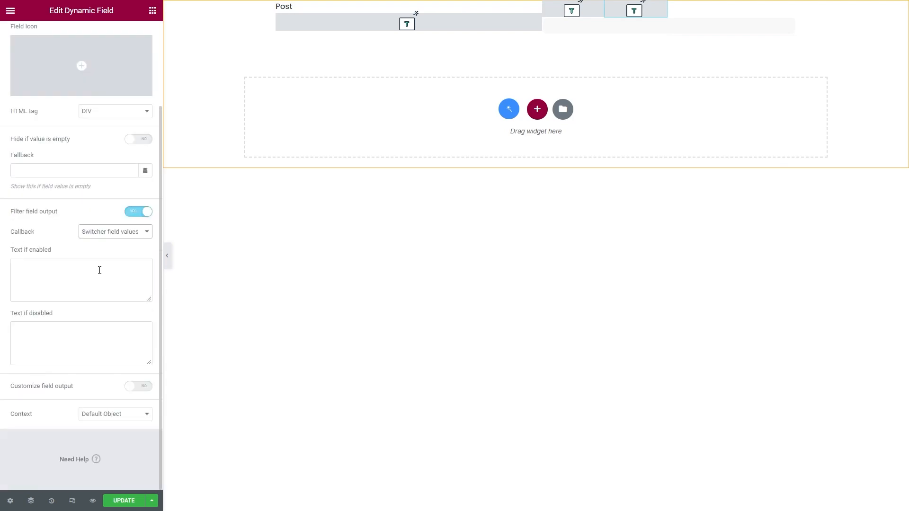
left_click(99, 270)
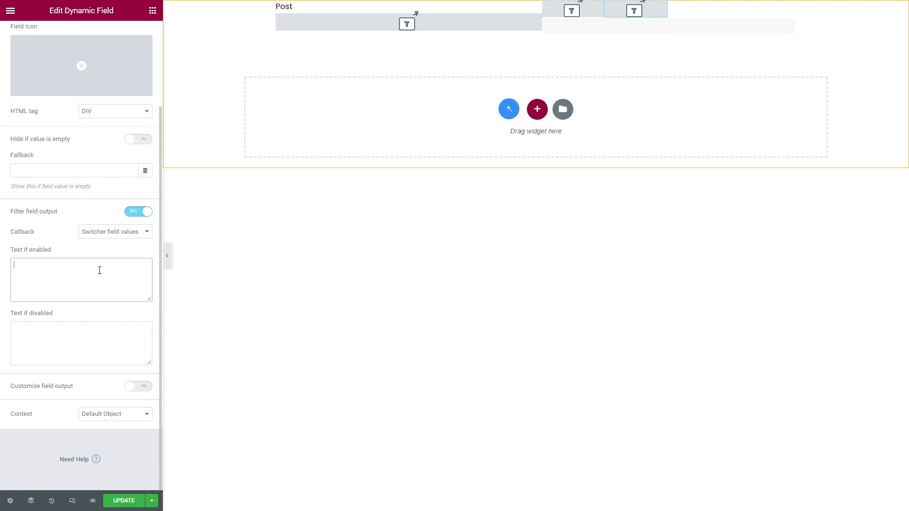
type("Approved")
left_click(100, 334)
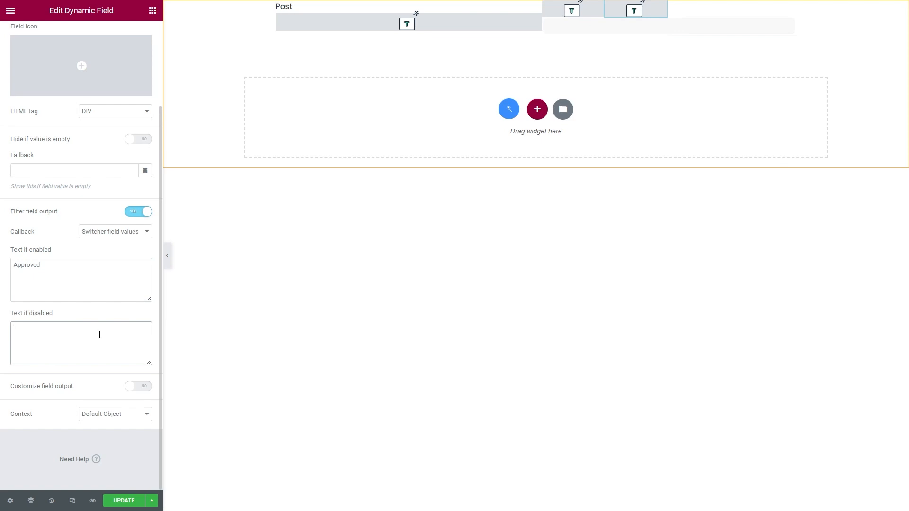
type("Unapproved")
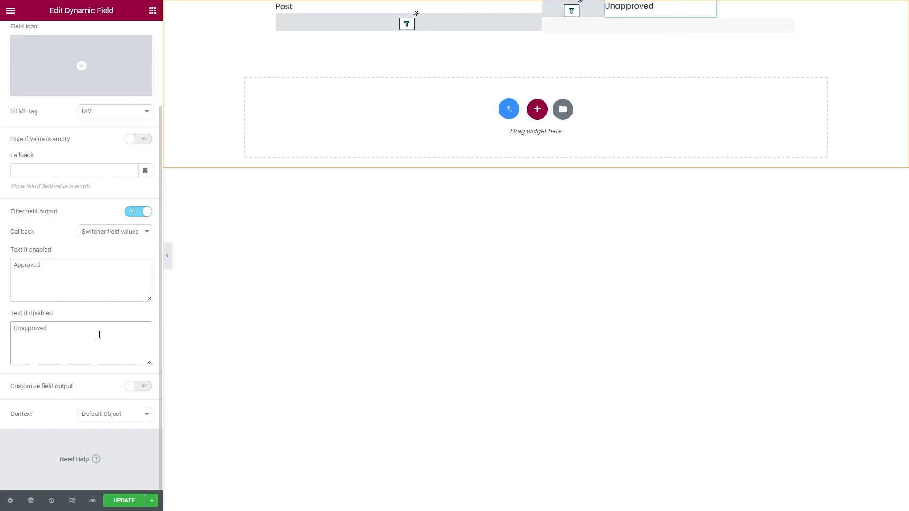
Step: Style the status field with the orange global color, a 14 px text size and 400 (Normal) weight
scroll(99, 336, "up", 5)
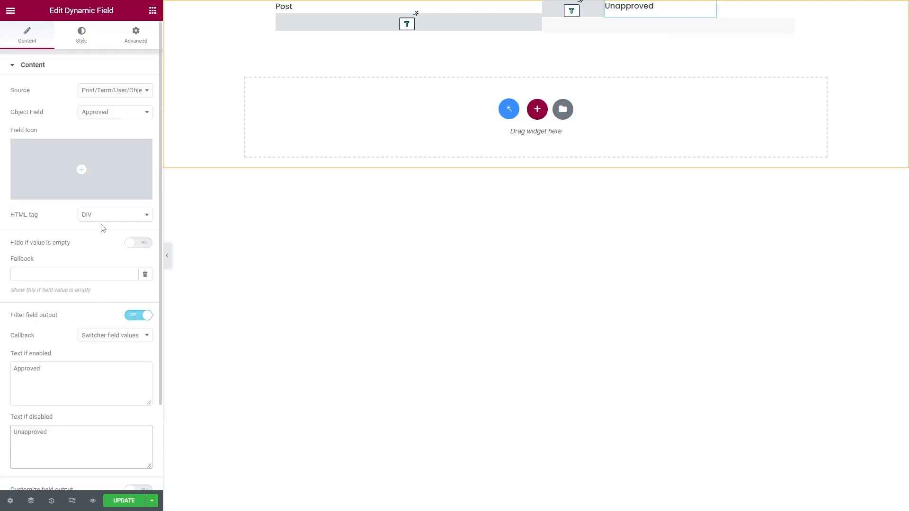
left_click(81, 34)
left_click(132, 90)
scroll(110, 176, "down", 3)
left_click(83, 234)
left_click(146, 113)
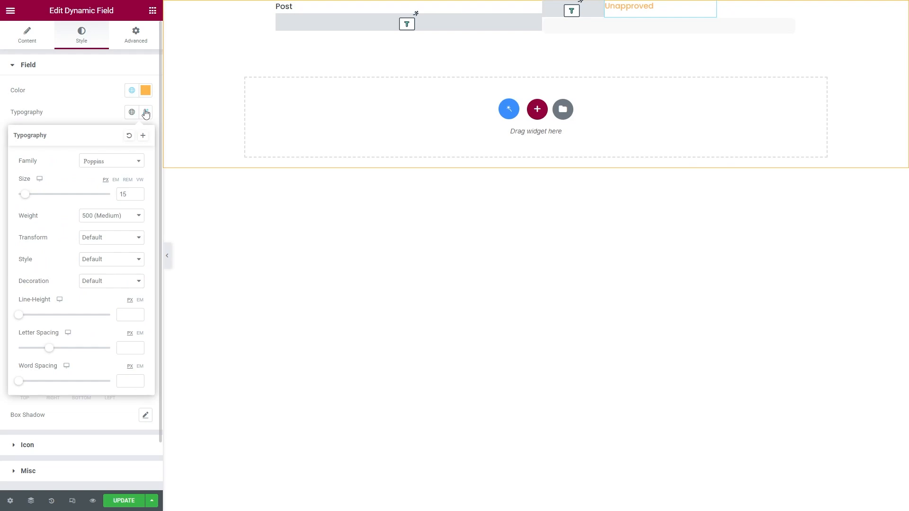
left_click(141, 197)
left_click(122, 215)
left_click(101, 250)
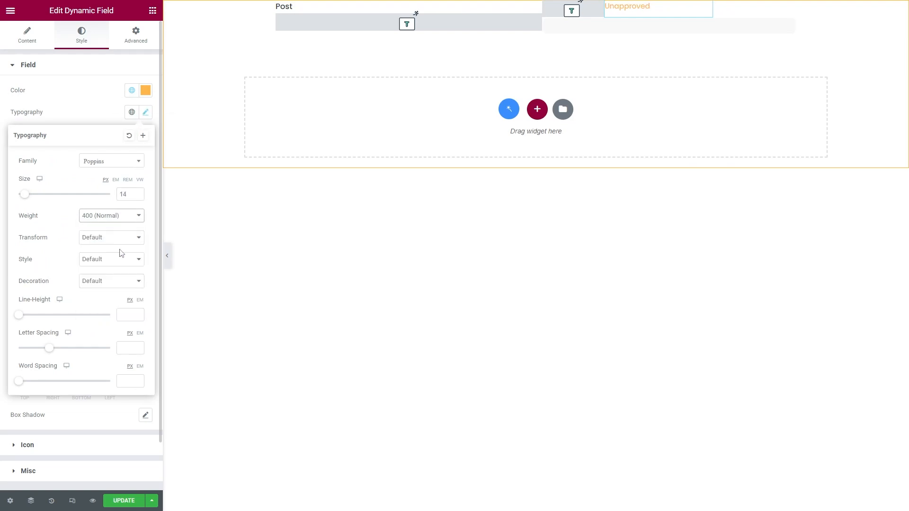
left_click(108, 118)
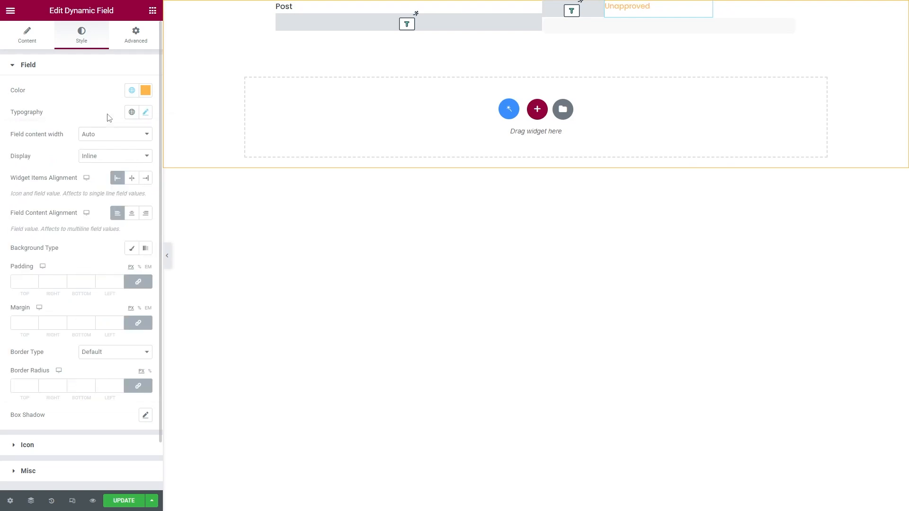
Step: Set the status field's left padding to 45 px and update the listing item
left_click(136, 35)
left_click(47, 143)
left_click(109, 143)
type("5")
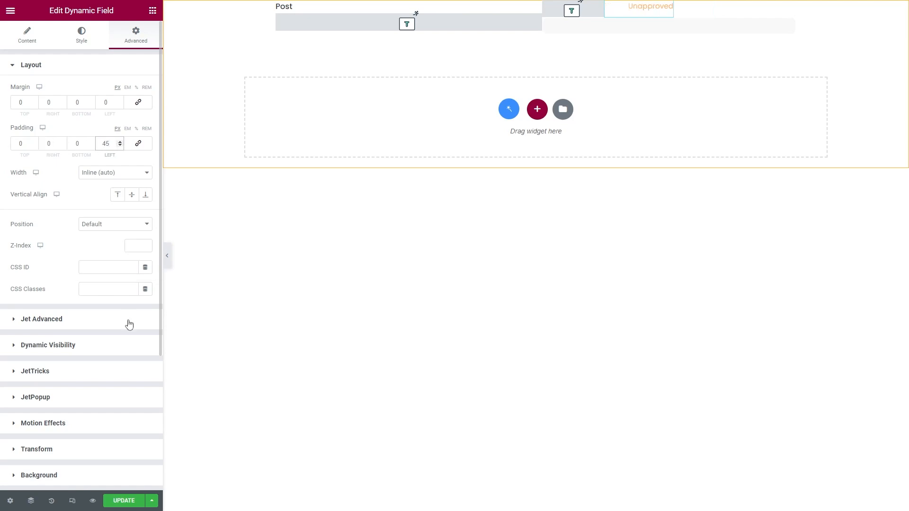
left_click(126, 501)
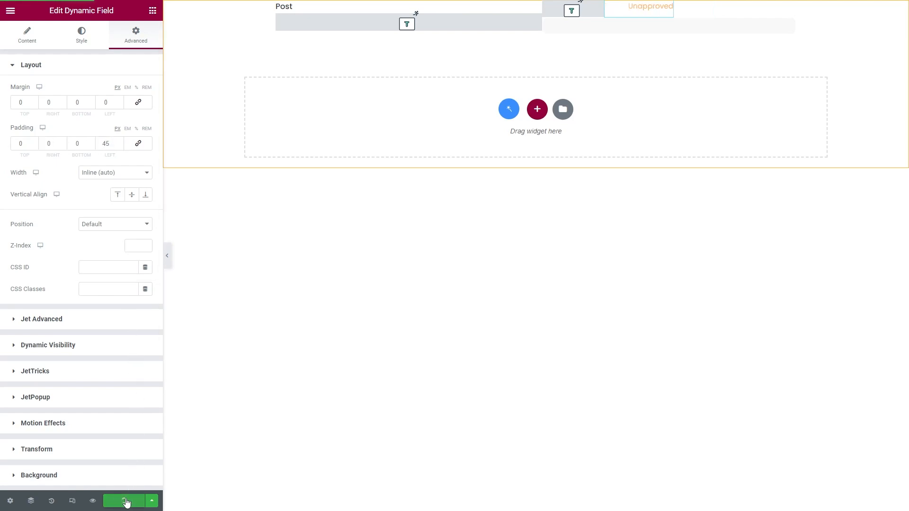
Step: Exit the Elementor editor and view the My Comments subpage of the account on the Only Books site
left_click(11, 11)
left_click(71, 211)
left_click(20, 25)
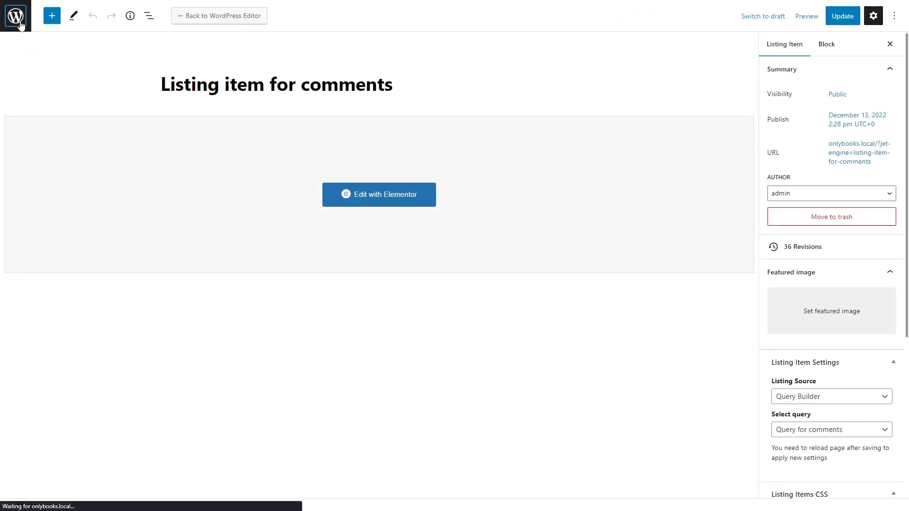
mouse_move(44, 10)
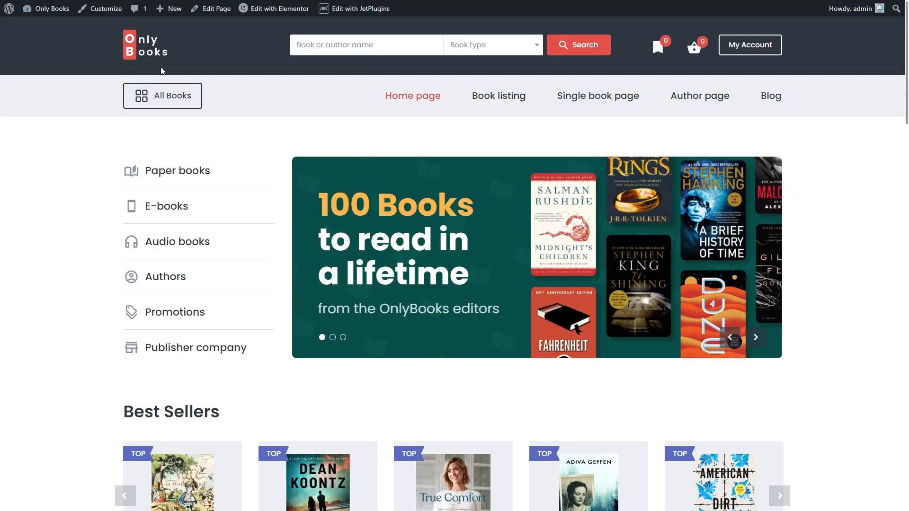
left_click(743, 45)
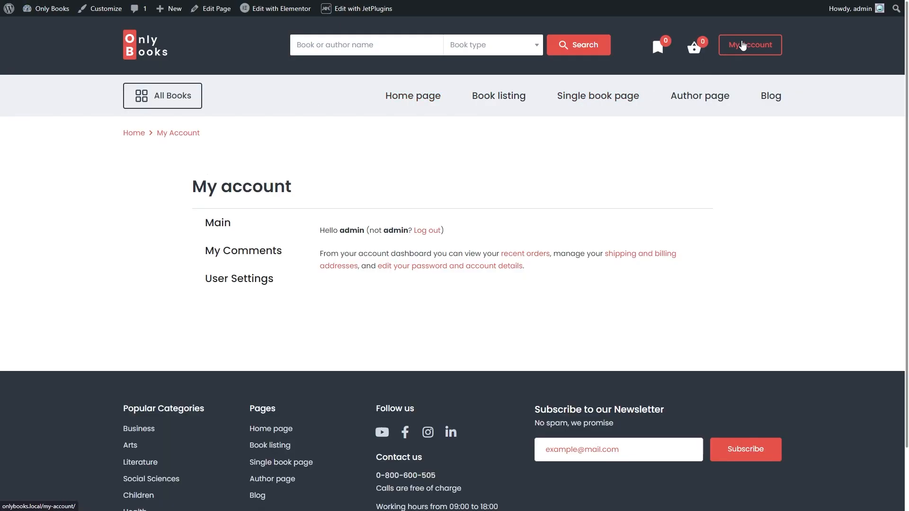
left_click(251, 256)
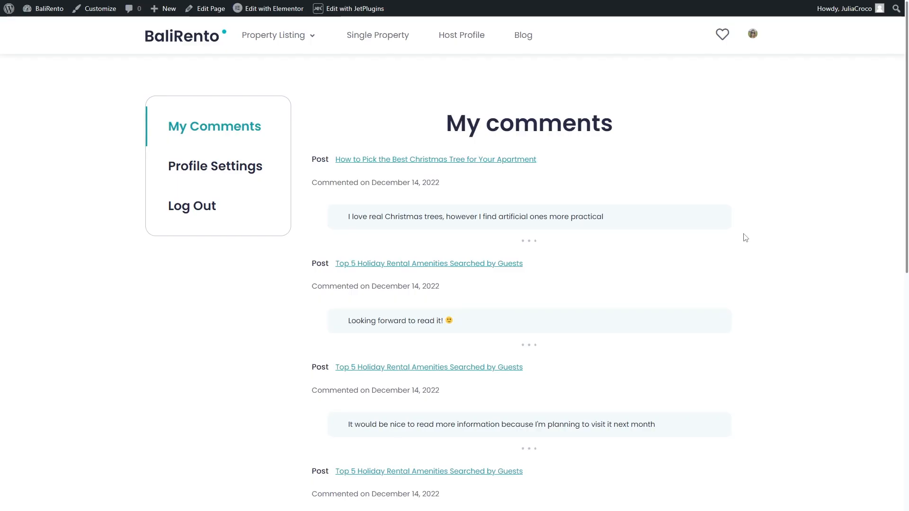
Step: Open the "Top 5 Holiday Rental Amenities Searched by Guests" article from BaliRento's My Comments list and examine its comment thread
middle_click(743, 239)
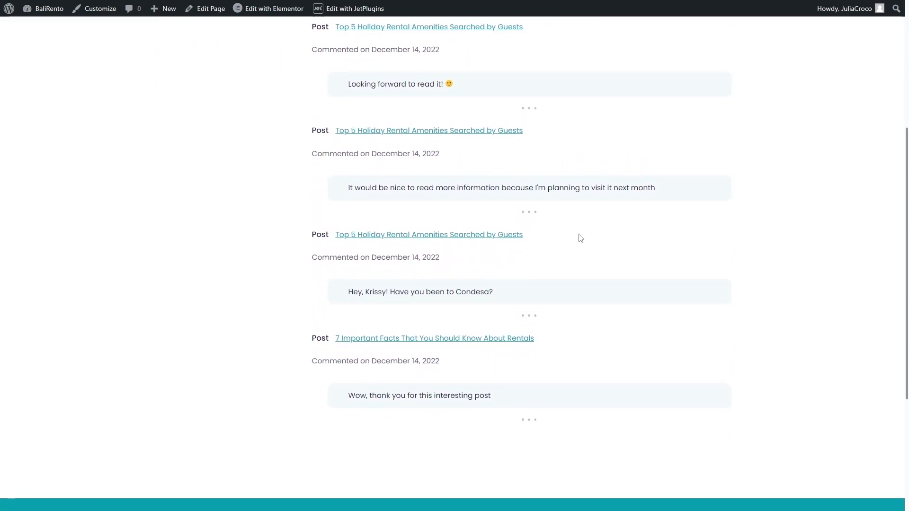
left_click(470, 32)
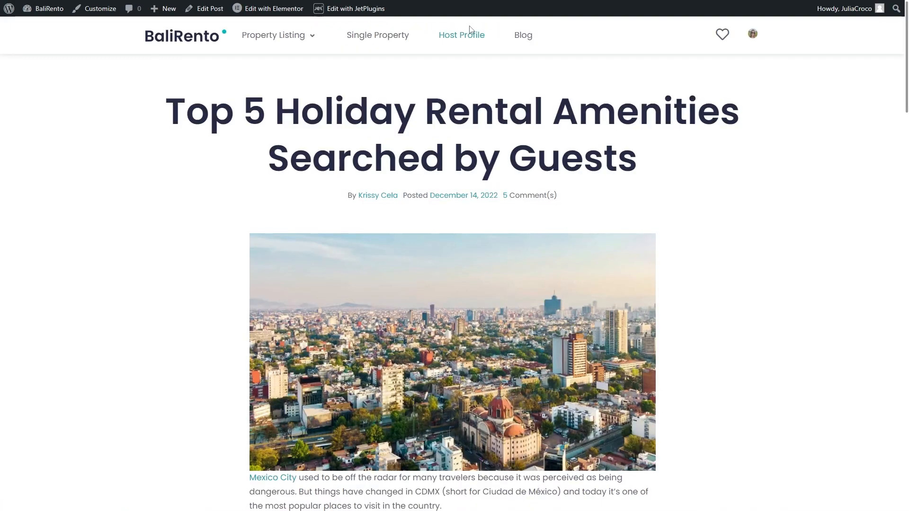
scroll(727, 237, "down", 20)
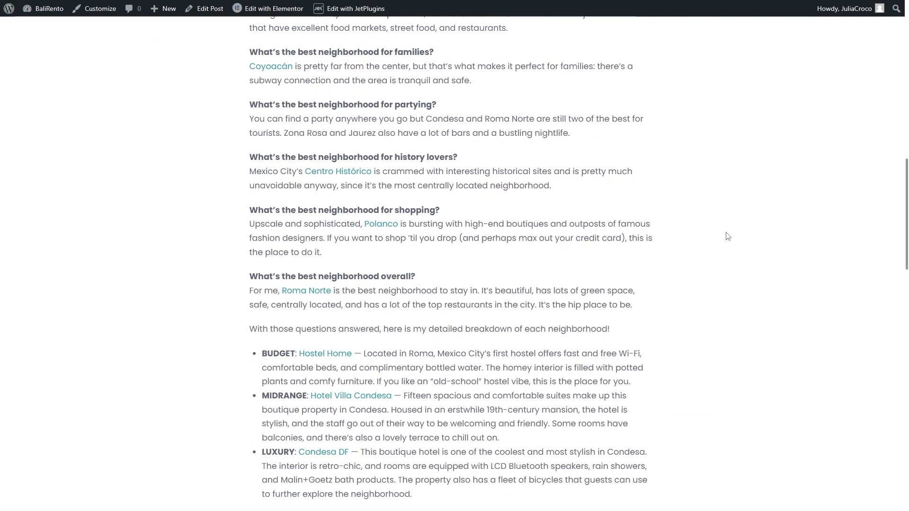
scroll(728, 236, "down", 1)
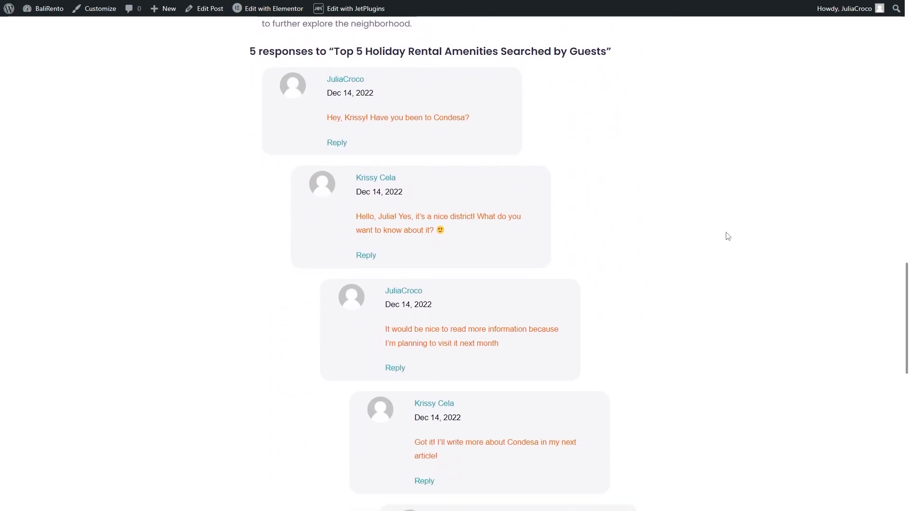
scroll(728, 236, "down", 2)
scroll(728, 237, "down", 2)
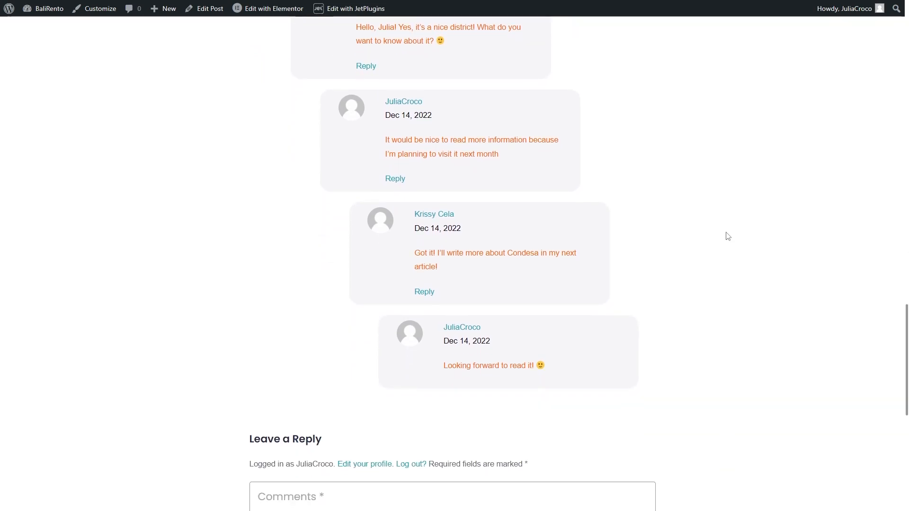
scroll(728, 236, "up", 5)
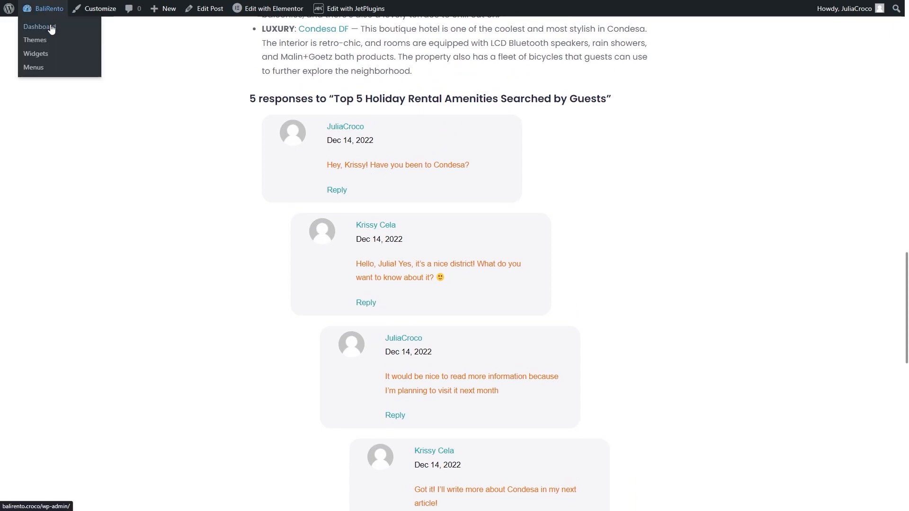
Step: Go to the WordPress dashboard of the BaliRento site
left_click(51, 30)
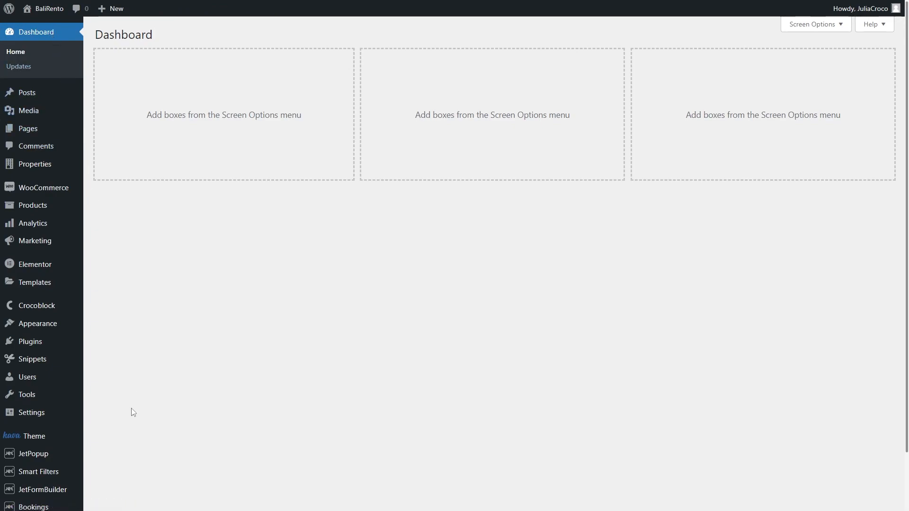
Step: Open the existing Comments query for editing in JetEngine's Query Builder
scroll(133, 411, "down", 2)
mouse_move(66, 462)
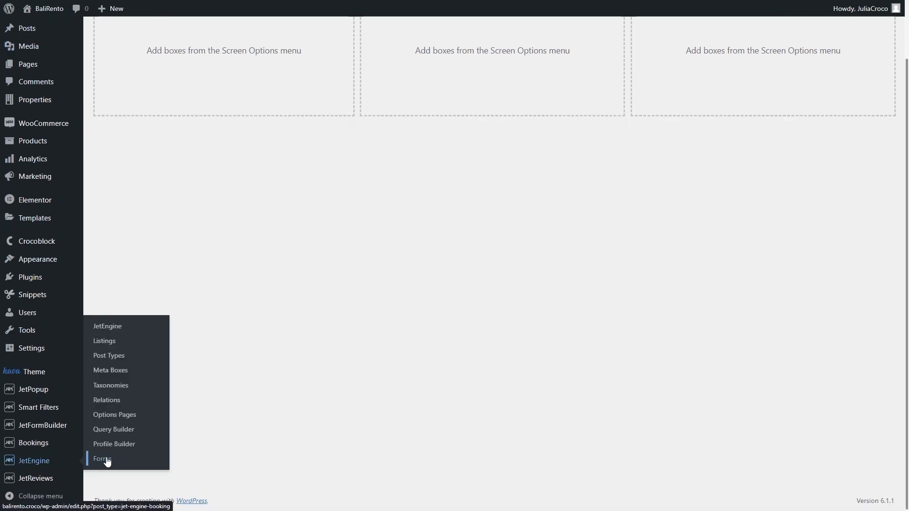
left_click(141, 430)
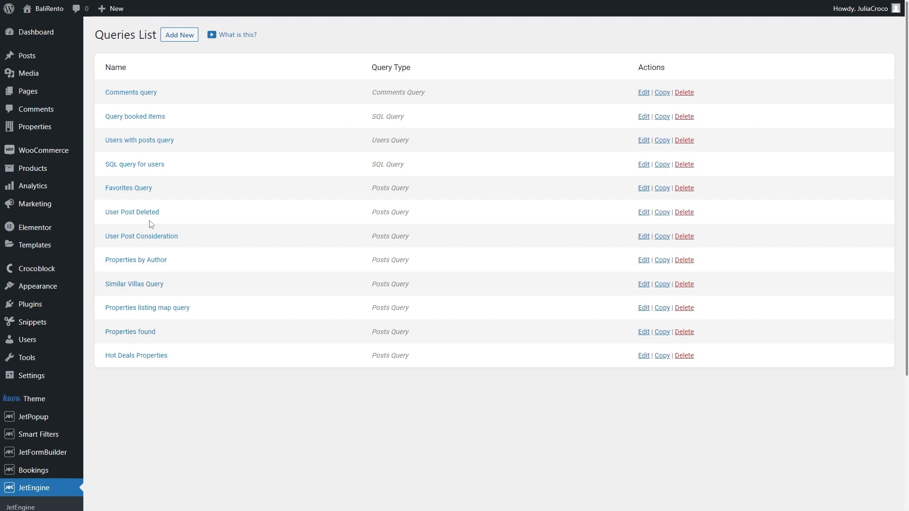
left_click(155, 93)
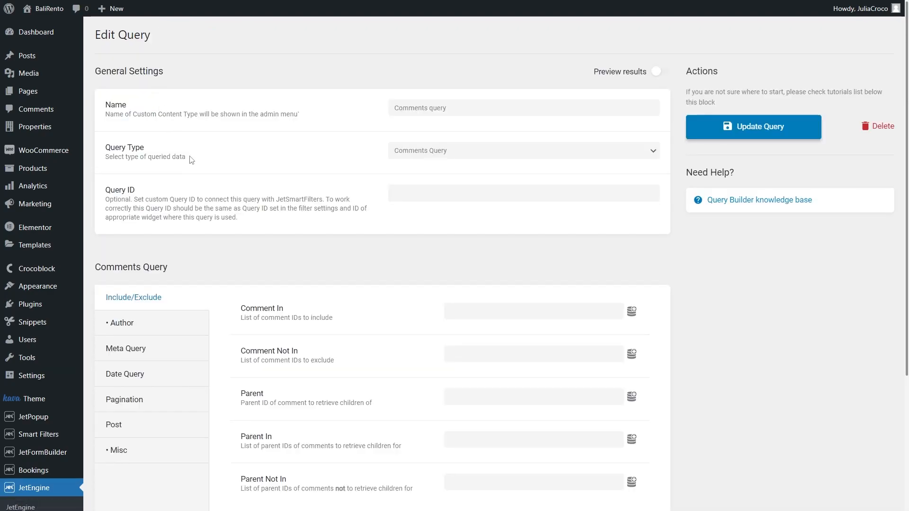
Step: Set the Comments query's Parent comment ID to 0 and update the query
scroll(265, 302, "down", 3)
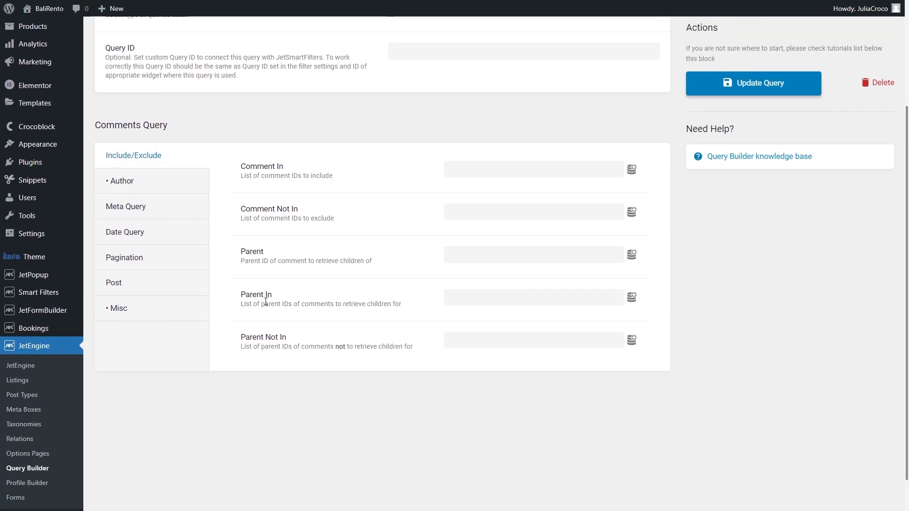
left_click(473, 252)
type("0")
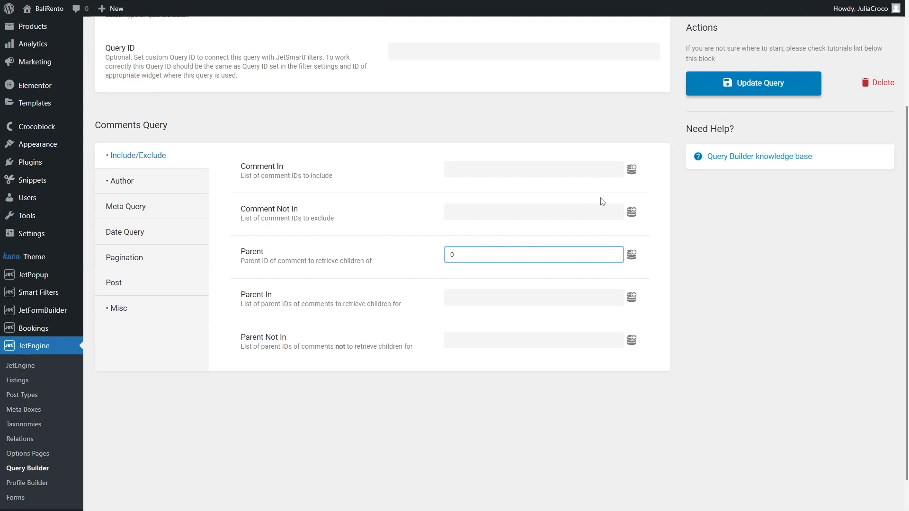
left_click(739, 84)
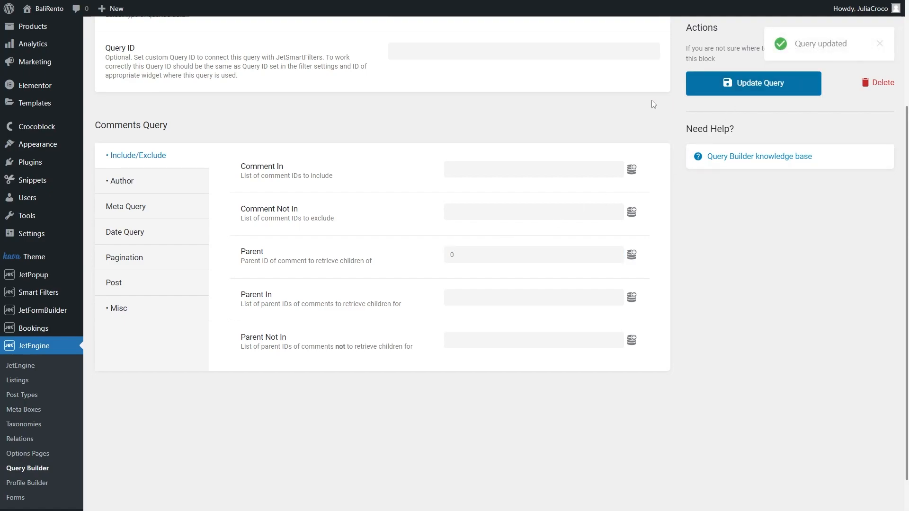
Step: Go to the BaliRento front end and view the account's My Comments page
left_click(45, 9)
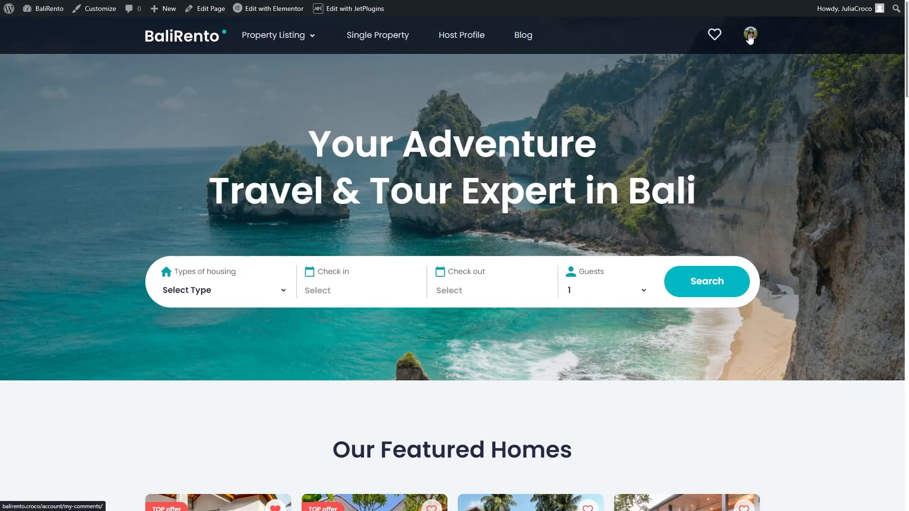
left_click(751, 38)
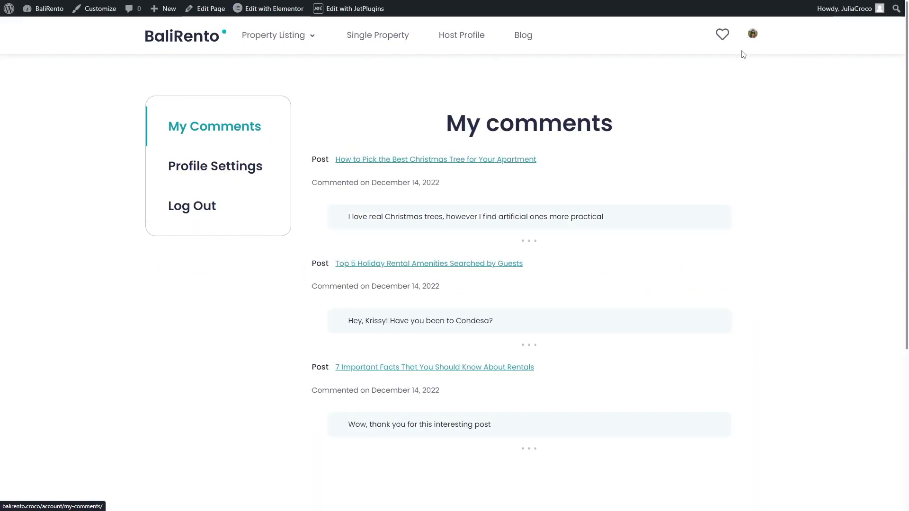